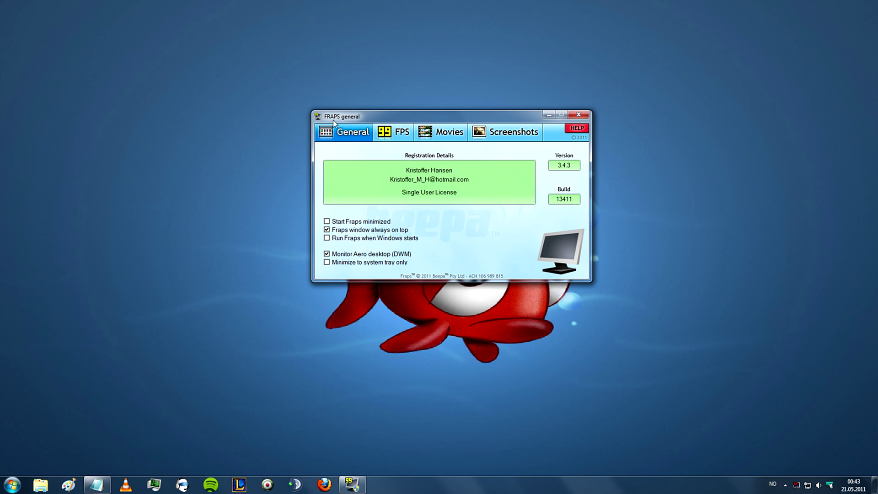
Show the Fraps Movies capture settings.
click(441, 131)
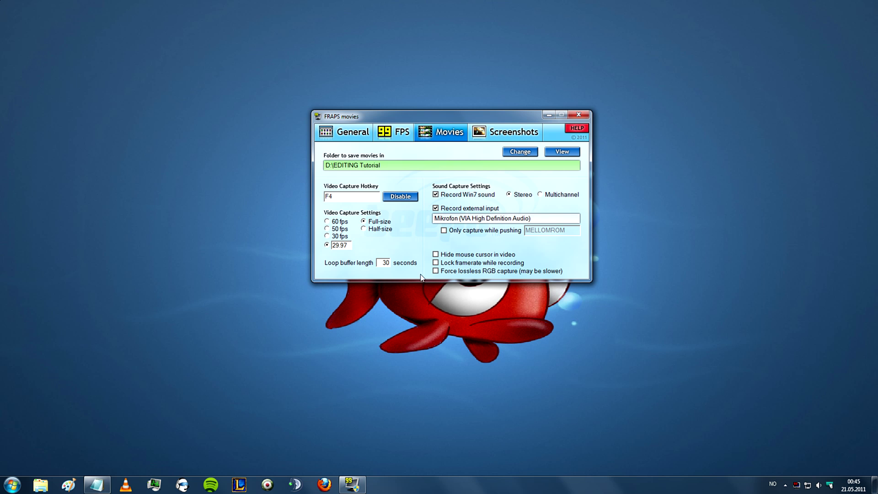
drag(388, 263, 376, 263)
Clear the selection in the Fraps Loop buffer length field.
click(383, 263)
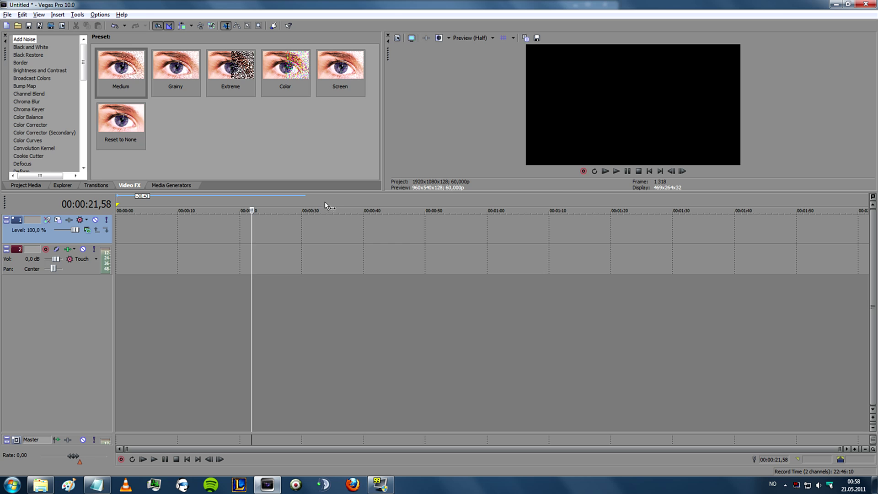
Drag the ROFL recording from the bloopers folder onto the Vegas timeline.
key(alt+Tab)
drag(578, 147, 121, 216)
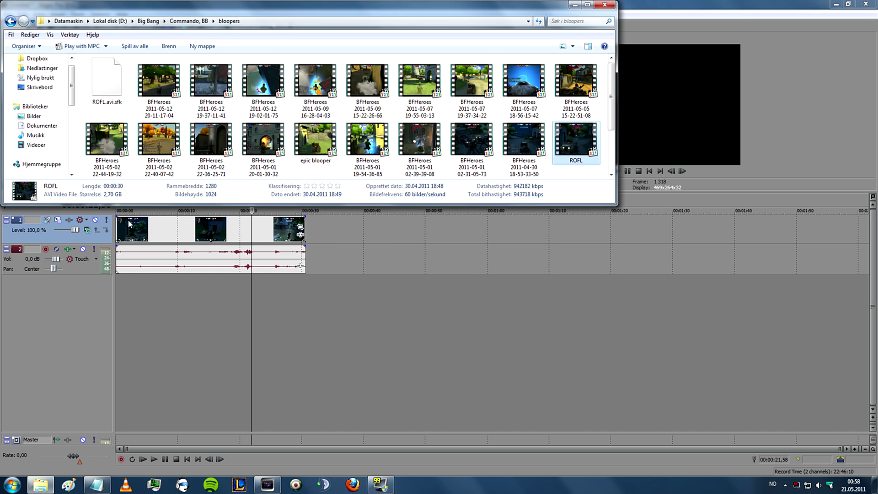
click(575, 5)
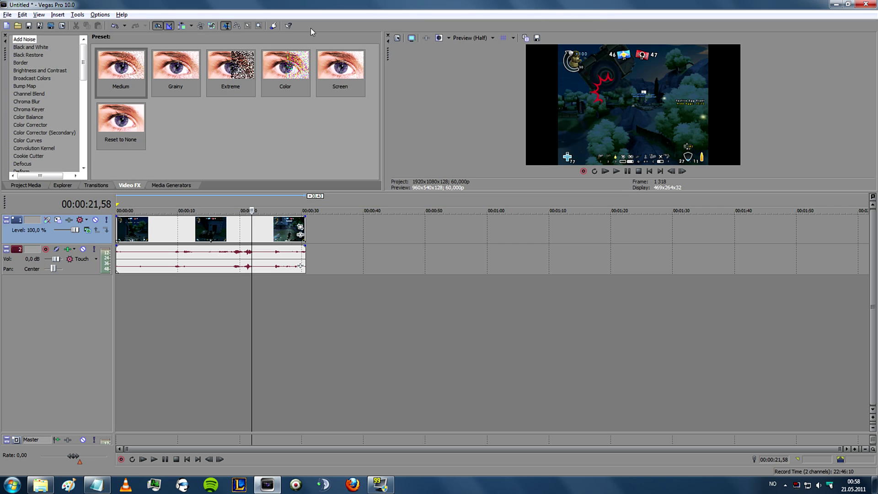
Set the project frame rate to 29,970 (NTSC), keeping Best rendering quality, and apply.
click(7, 14)
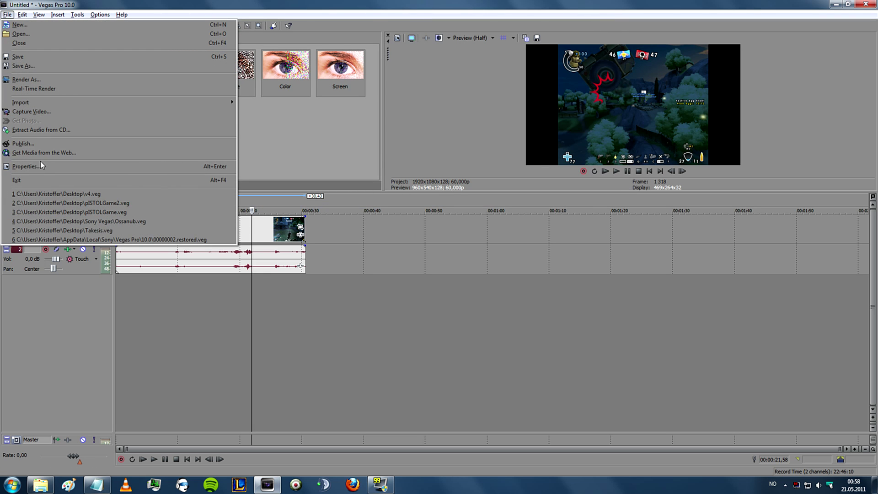
click(40, 166)
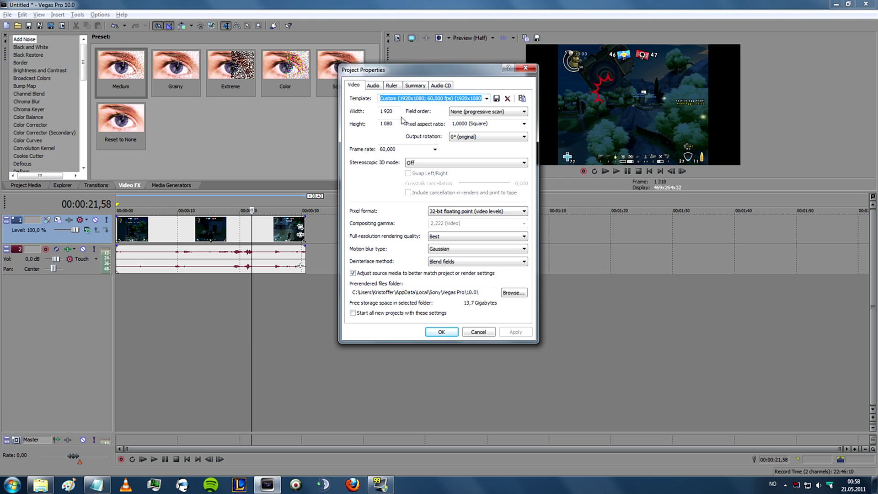
click(434, 150)
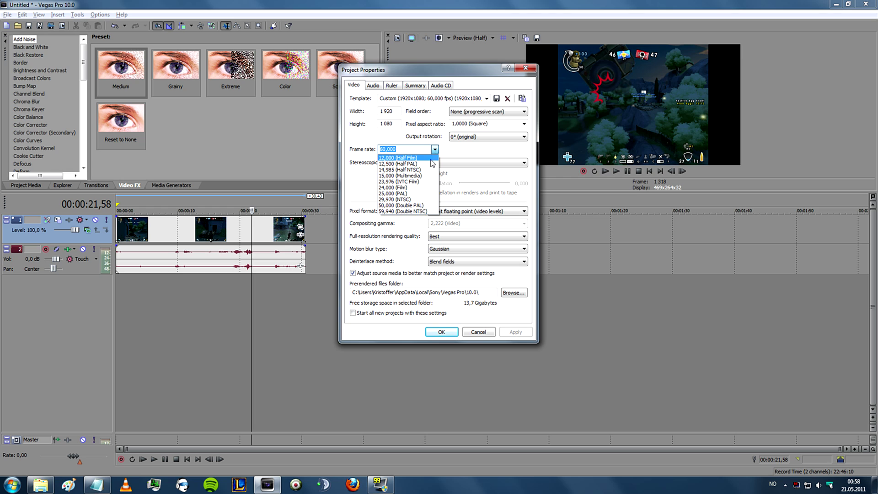
click(411, 199)
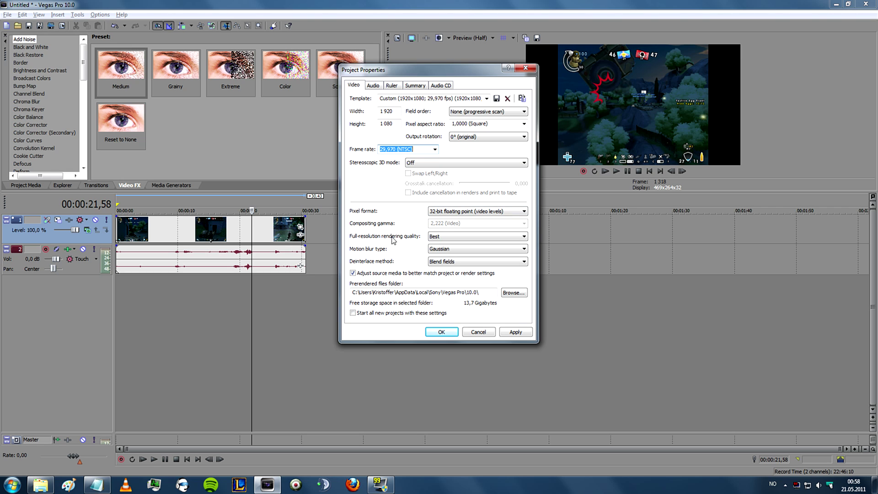
click(445, 238)
click(440, 263)
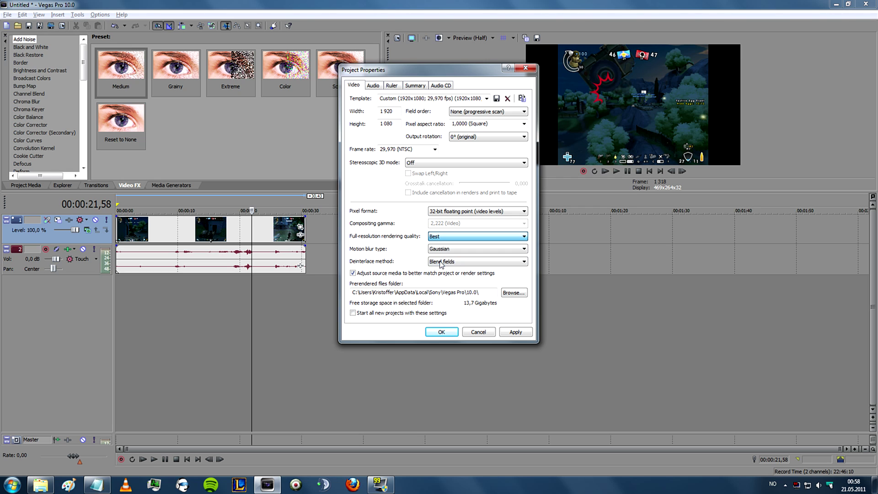
click(517, 335)
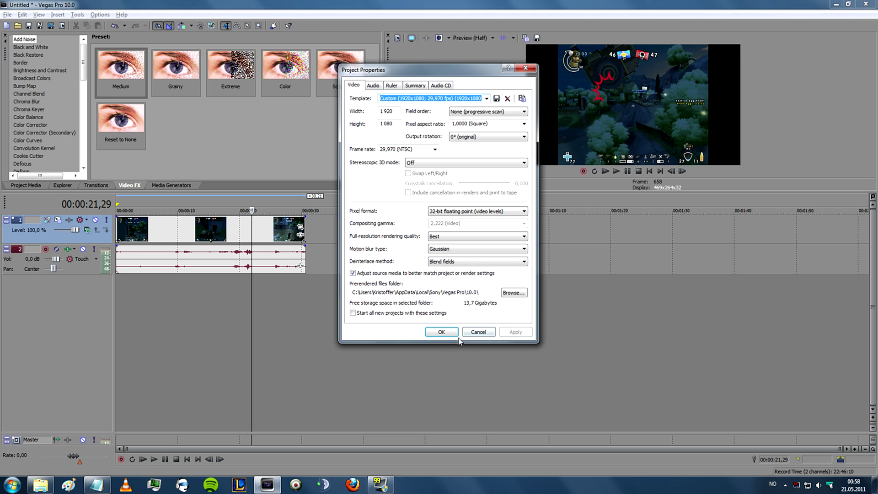
click(440, 332)
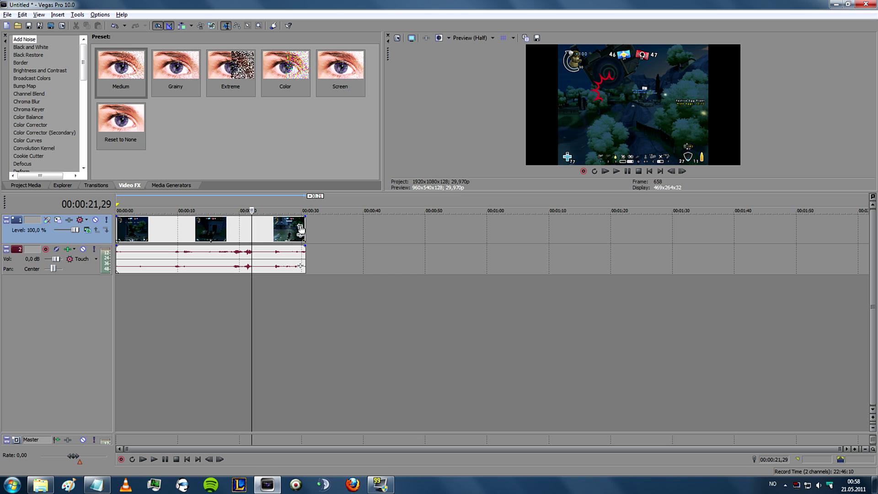
Select the ROFL clip and check the project properties without changing anything.
click(206, 229)
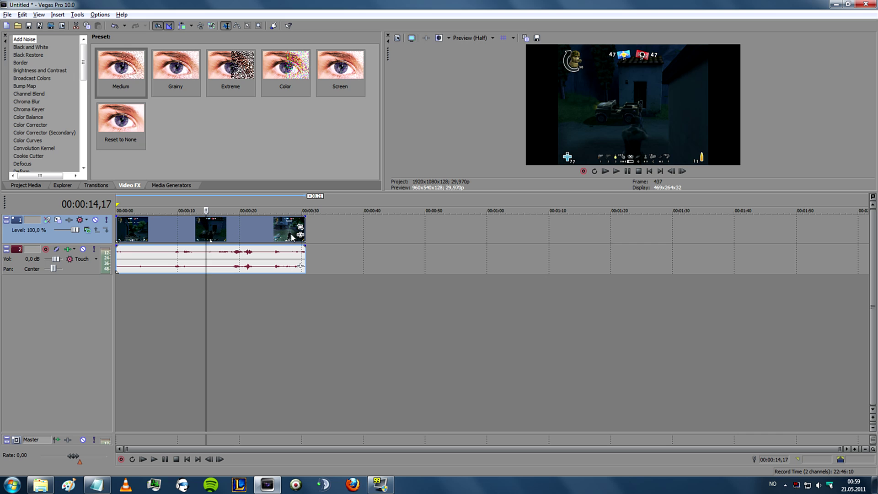
click(8, 14)
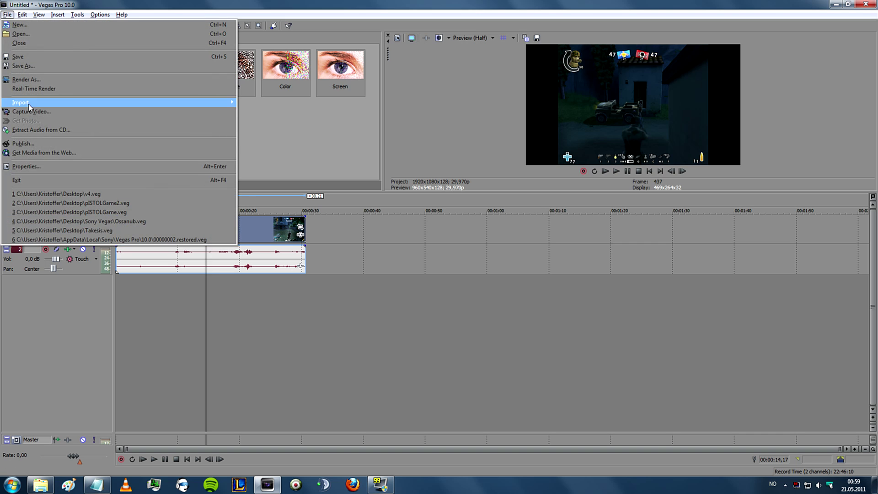
click(38, 166)
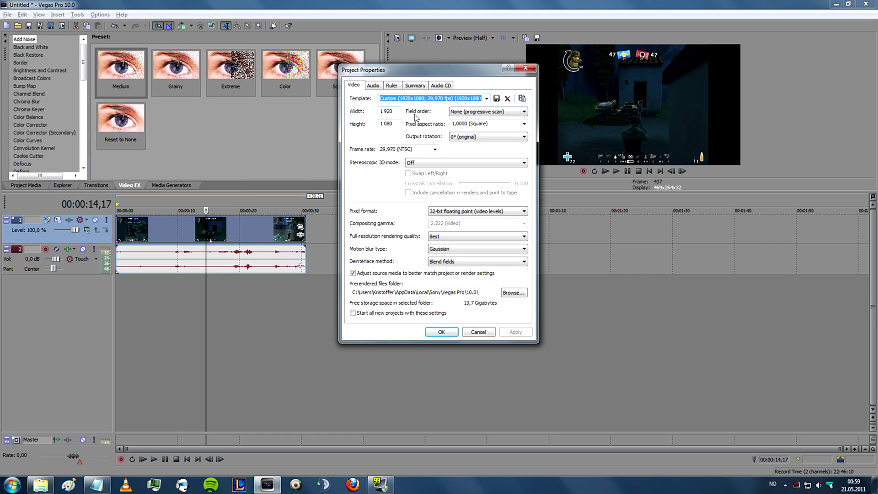
click(526, 68)
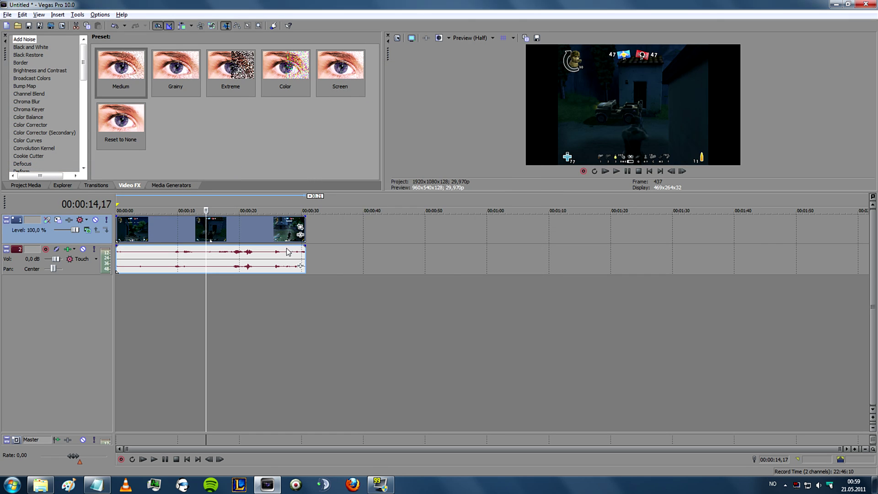
Set the ROFL clip's Pan/Crop Maintain aspect ratio to No and verify it.
click(301, 227)
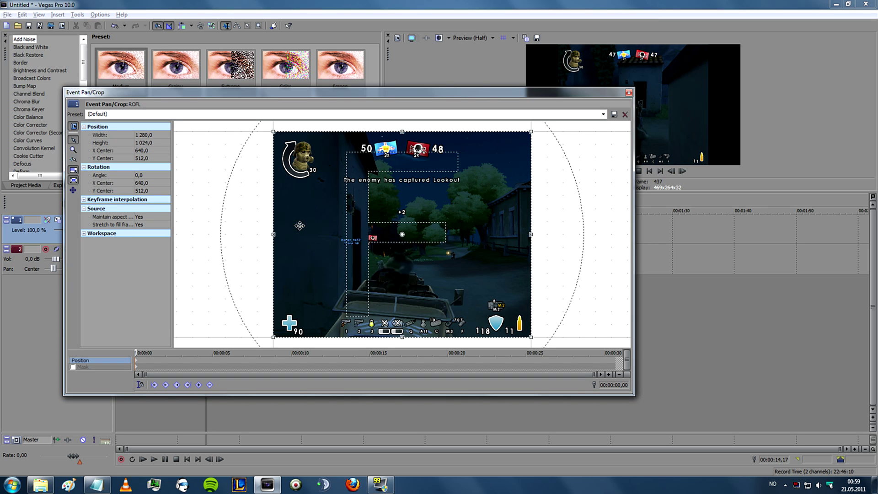
click(153, 221)
click(151, 232)
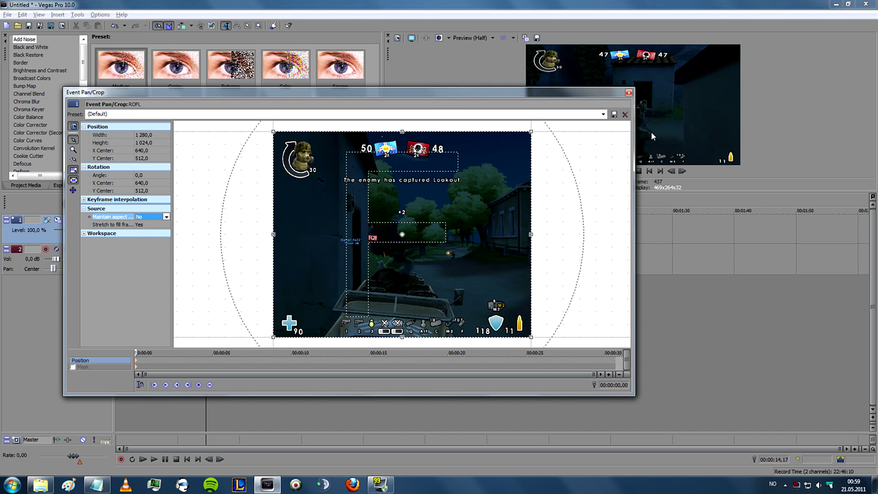
click(628, 94)
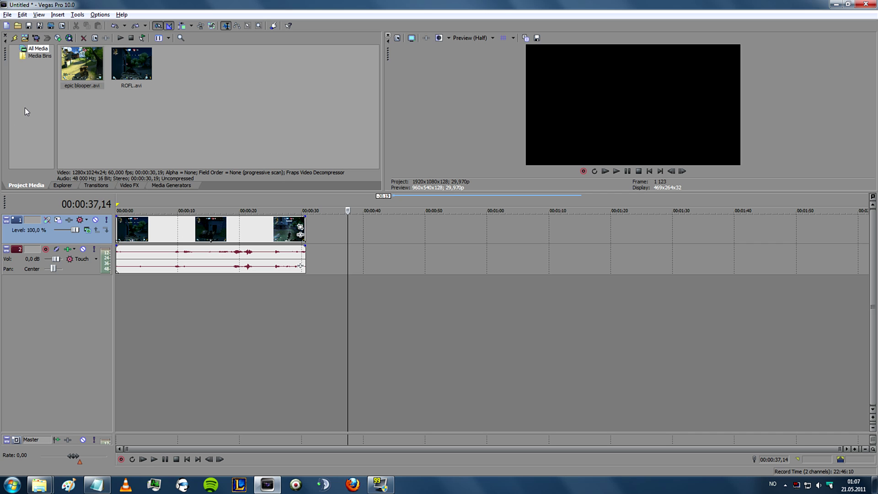
click(300, 227)
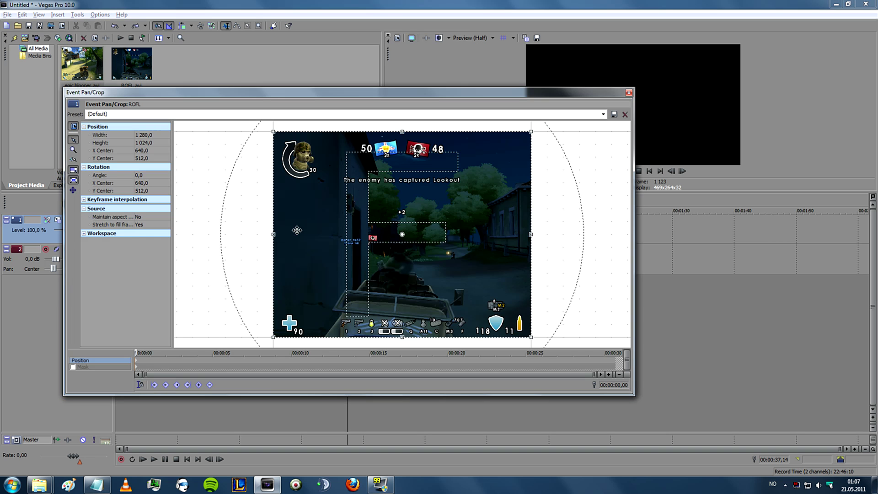
click(142, 217)
click(629, 93)
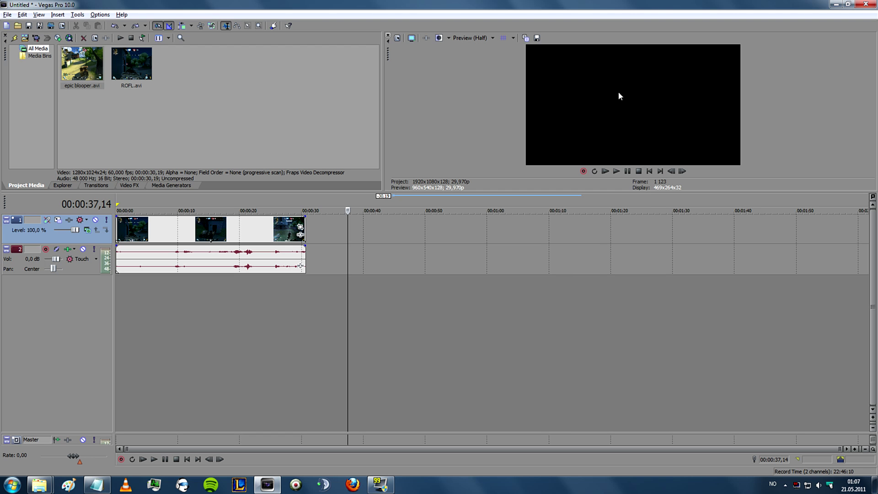
Import the 'epic blooper' recording so it follows the ROFL clip on the timeline.
click(17, 26)
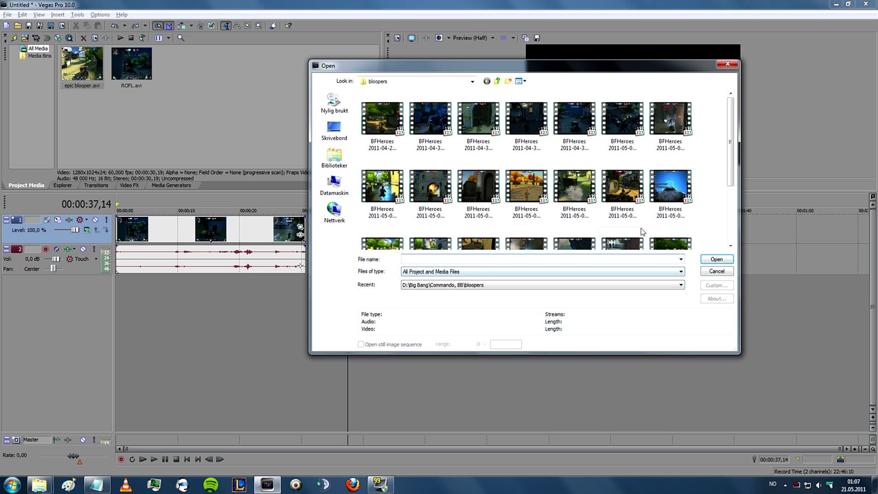
drag(732, 151, 732, 211)
click(382, 215)
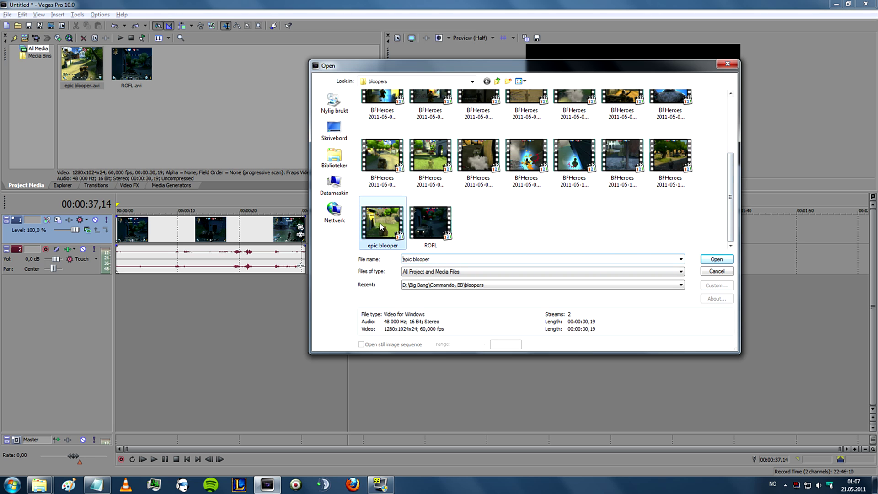
click(716, 259)
click(439, 261)
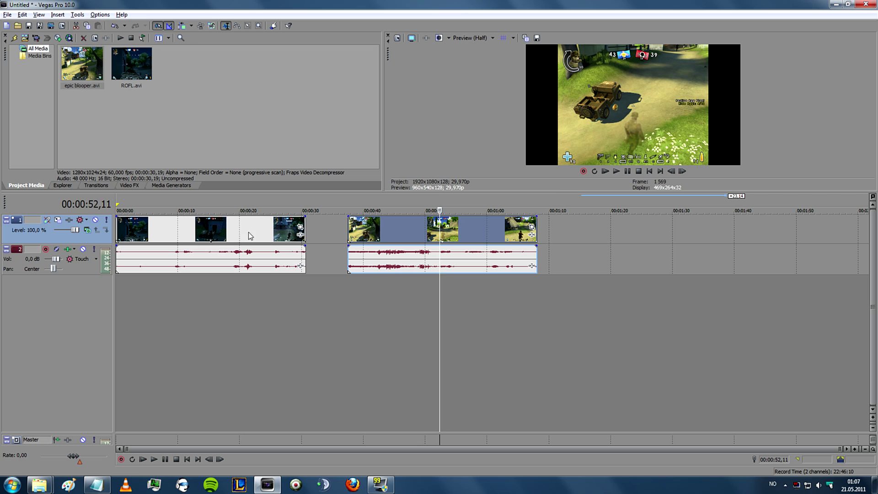
Select the ROFL clip and all events after it, then switch off Maintain Aspect Ratio.
click(205, 228)
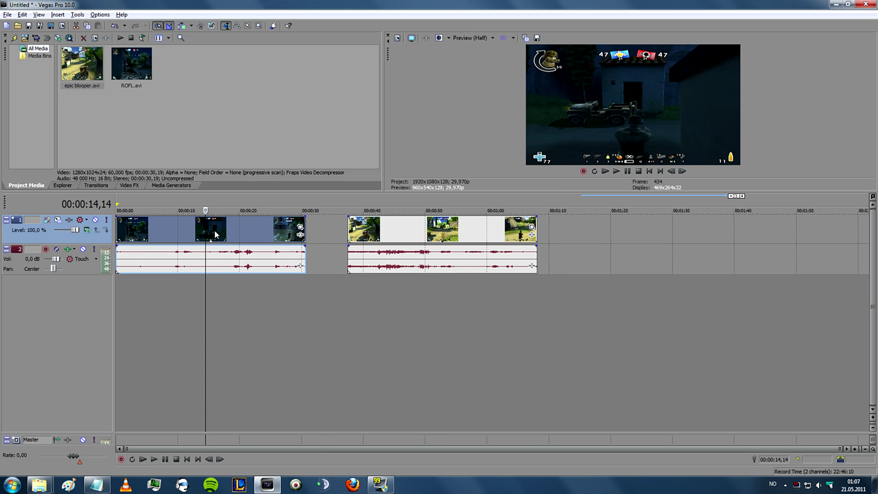
right_click(214, 234)
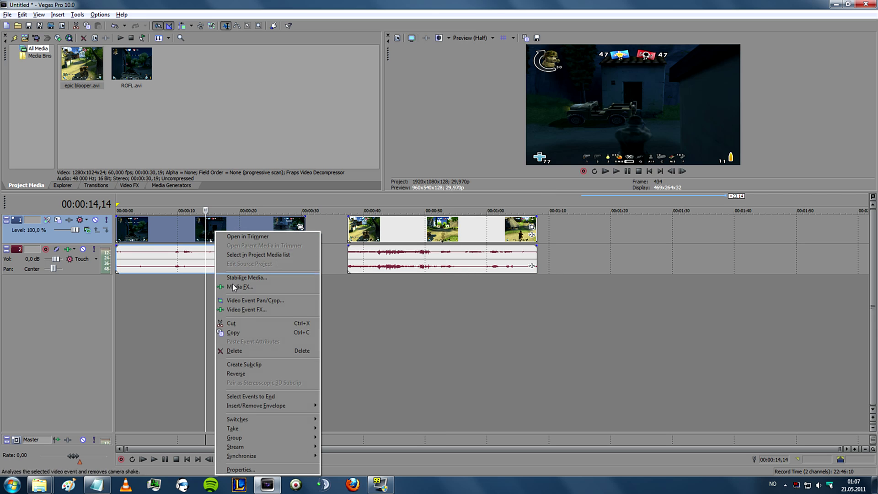
click(275, 399)
right_click(240, 227)
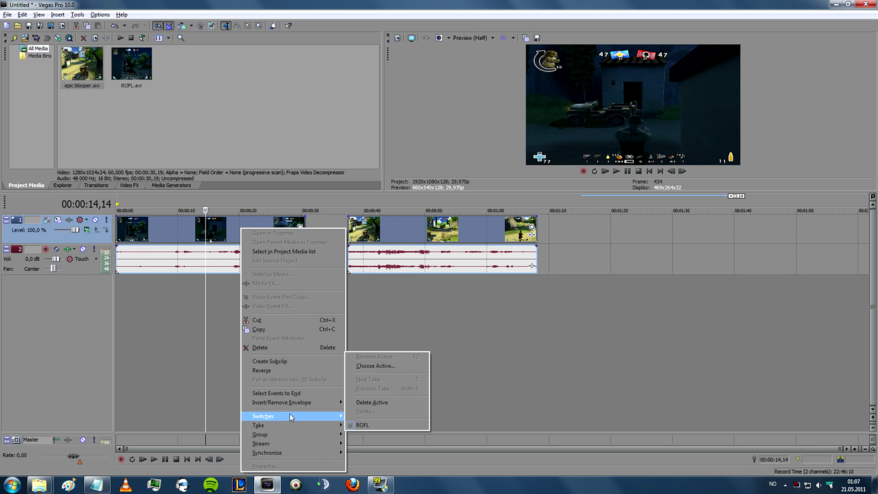
mouse_move(290, 415)
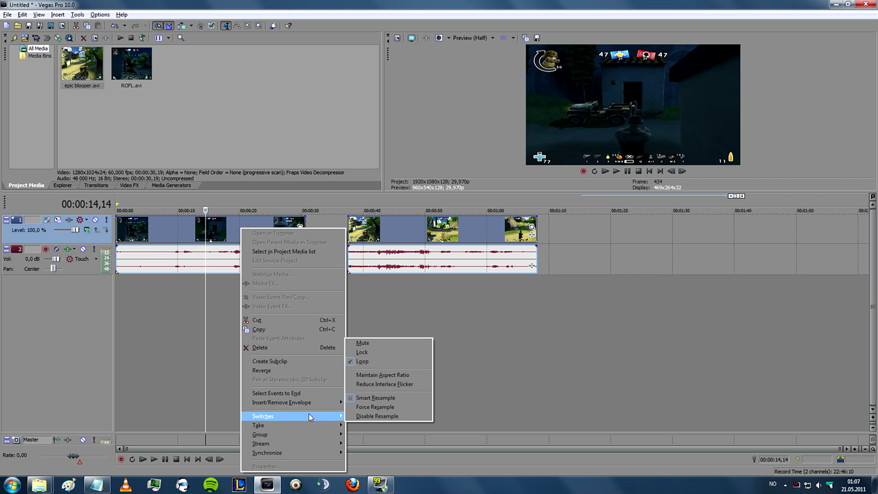
click(366, 375)
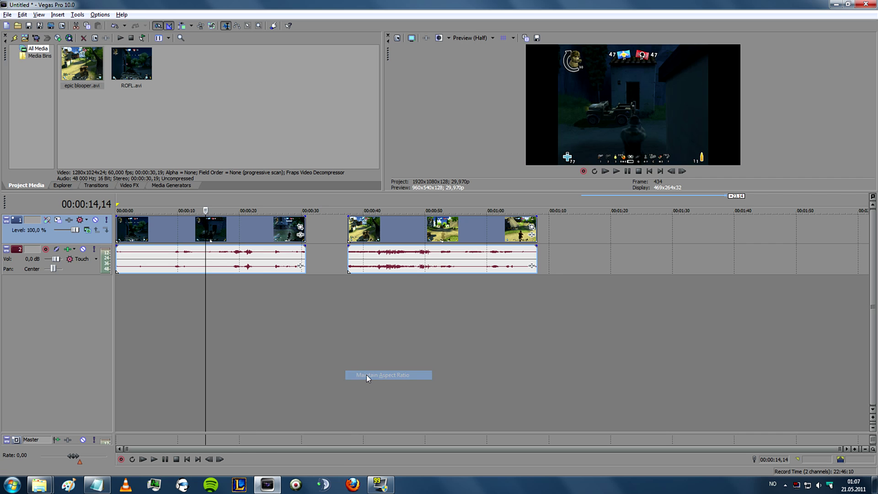
right_click(219, 229)
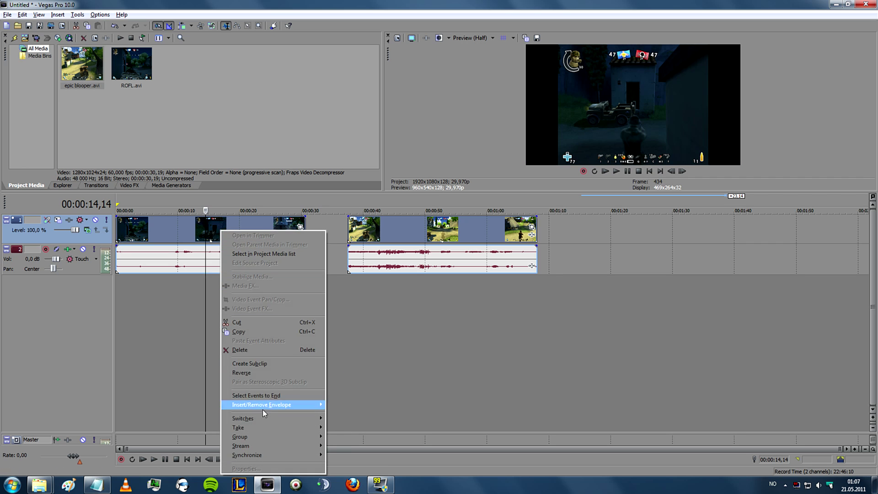
mouse_move(260, 430)
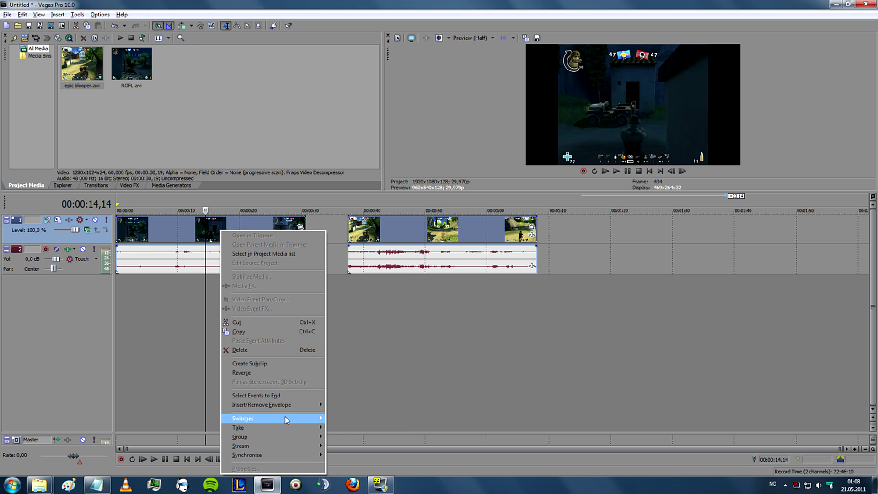
click(351, 380)
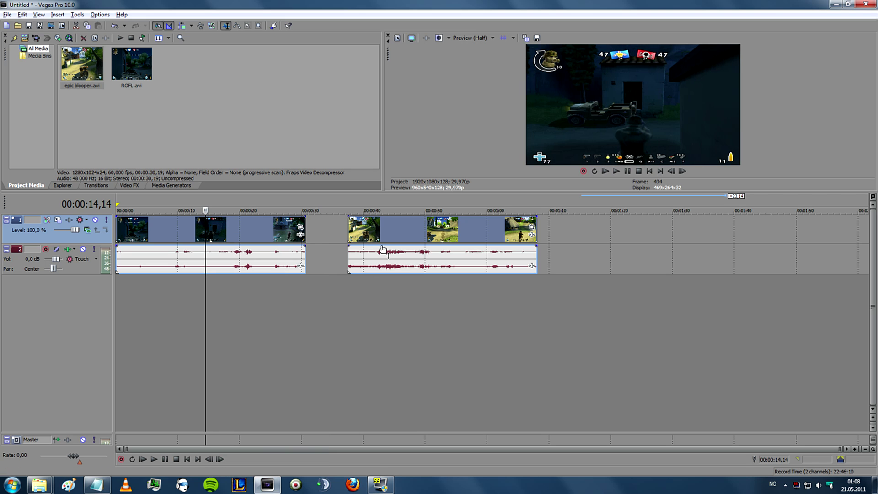
Select the epic blooper clip on the timeline.
click(388, 228)
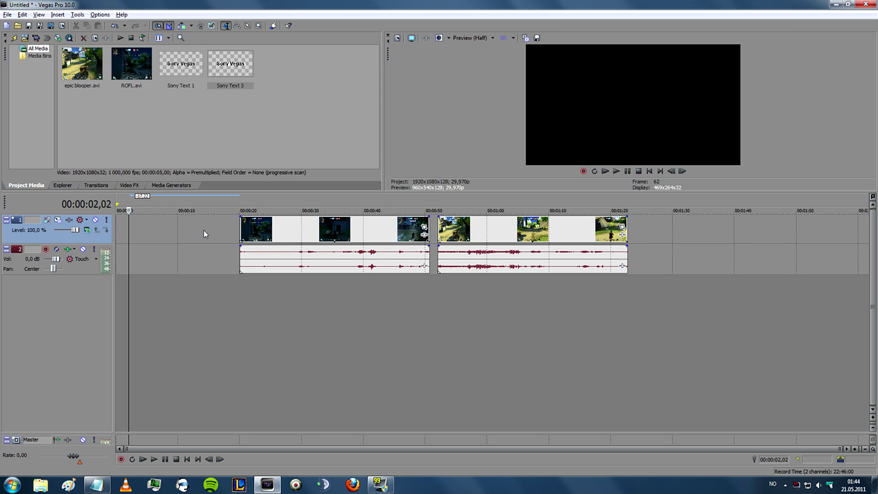
Insert a Sony Text event on the video track and change its text to 'Sony Vegas'.
right_click(139, 228)
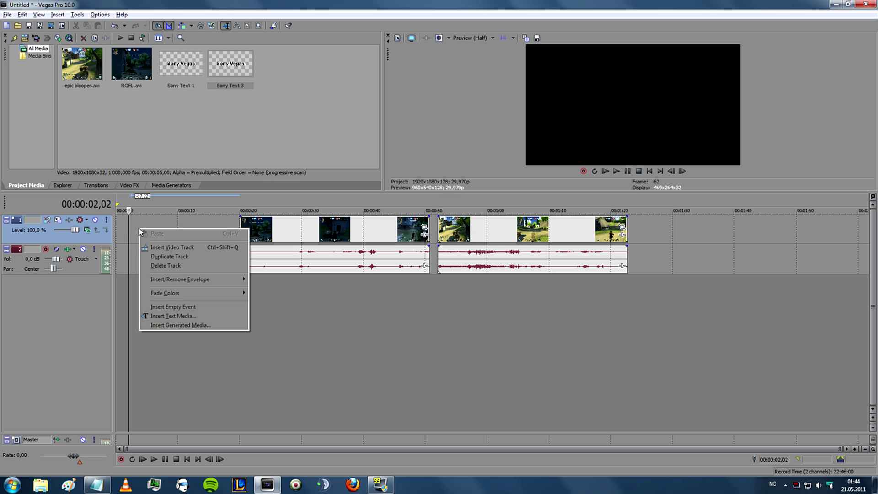
click(154, 315)
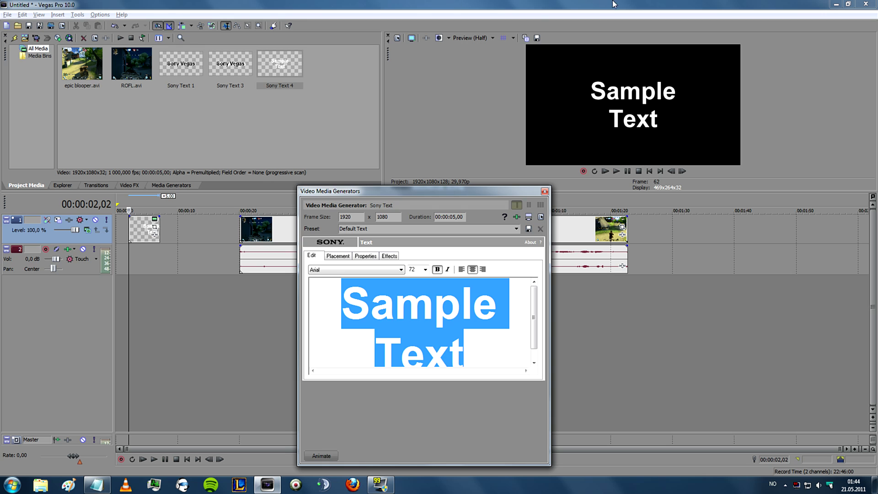
text(Sony Vegas)
drag(396, 193, 284, 114)
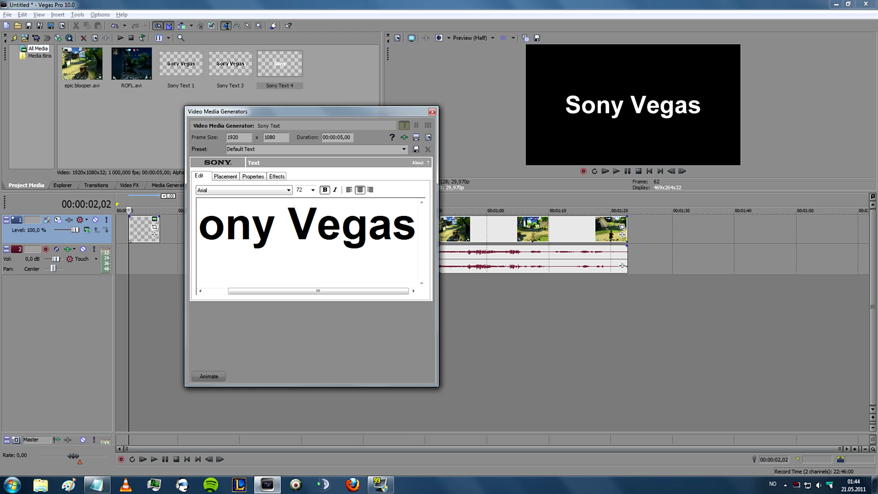
Keep the title text white and add a white outline with feather 0.
click(253, 176)
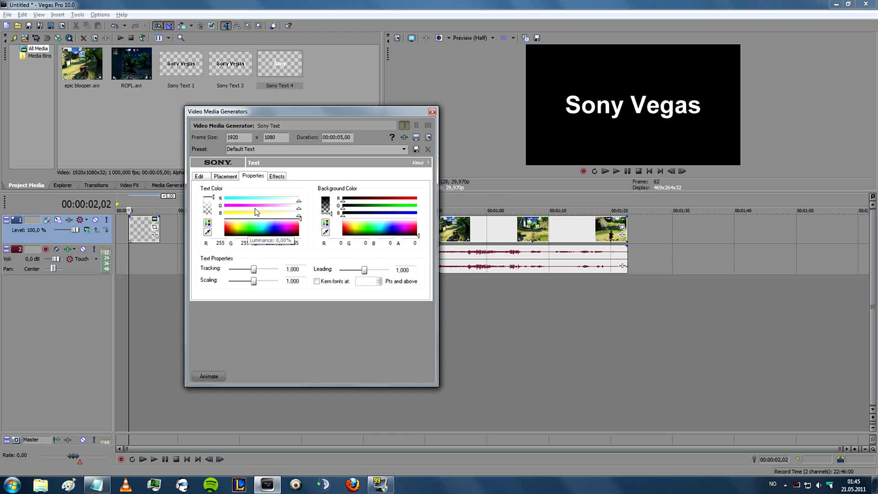
drag(257, 236, 253, 212)
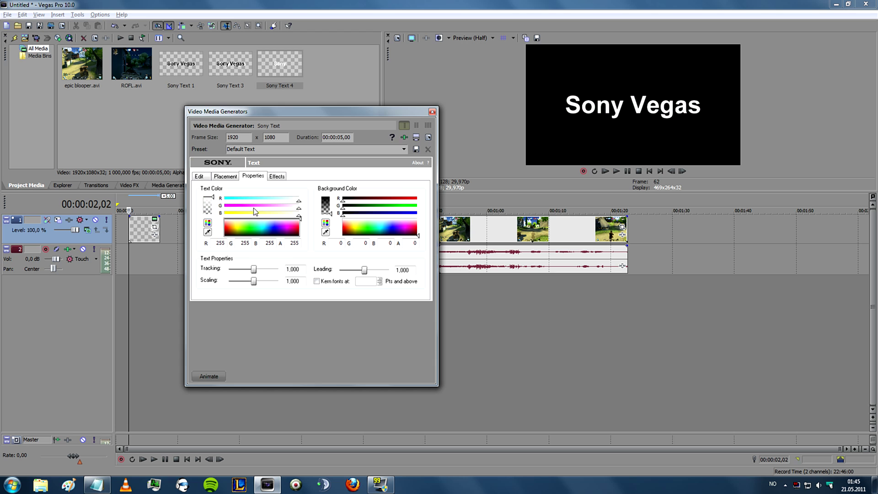
click(277, 176)
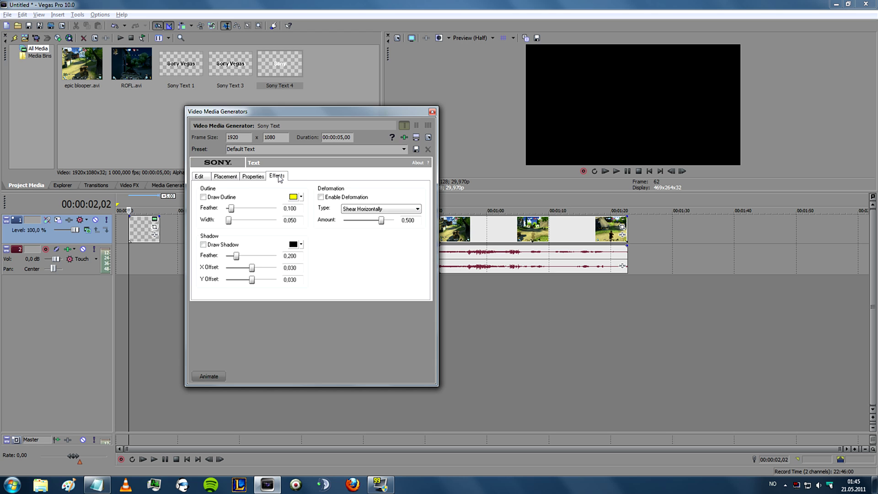
click(203, 197)
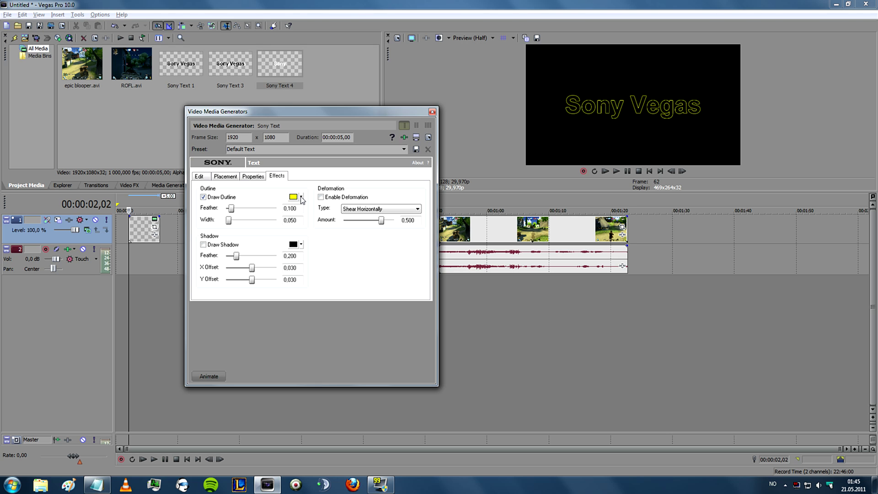
click(302, 197)
drag(320, 234, 326, 251)
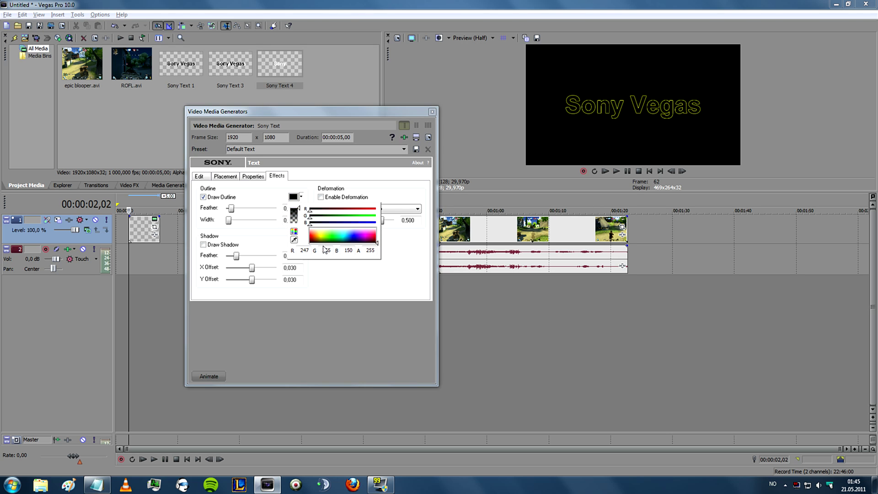
click(330, 295)
click(302, 197)
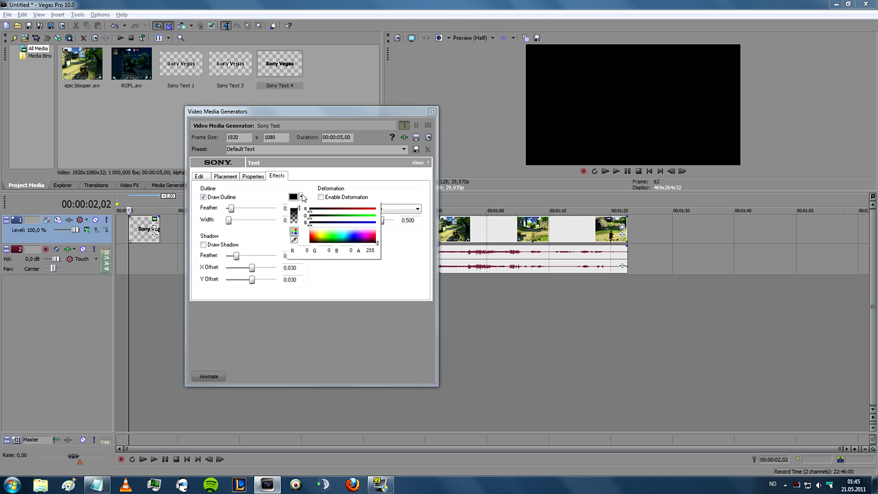
drag(322, 241, 320, 230)
click(313, 298)
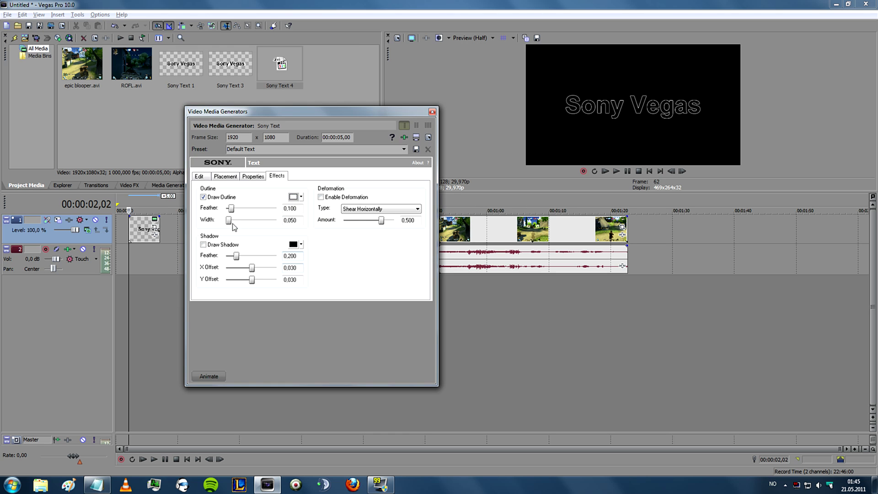
mouse_move(232, 208)
mouse_down()
mouse_move(225, 209)
mouse_move(232, 220)
mouse_up()
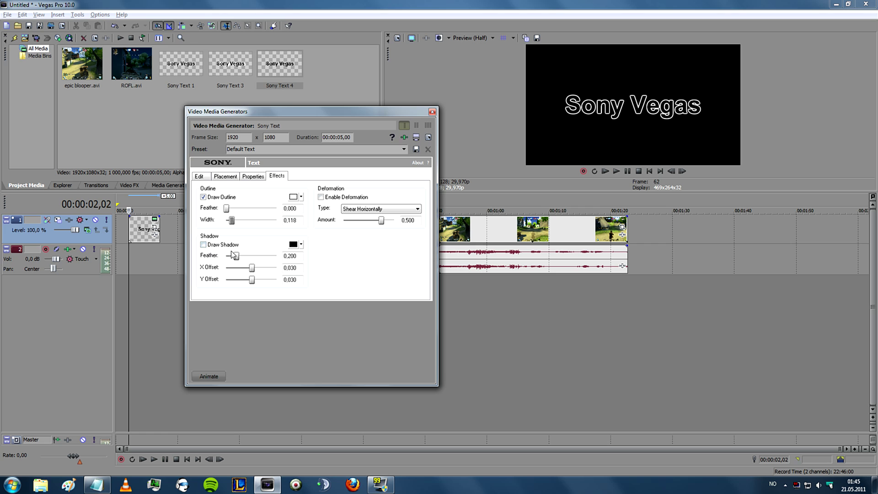
Add a drop shadow shifted slightly right with feather 0,045, then close the generator.
click(203, 246)
drag(253, 270, 253, 270)
click(302, 245)
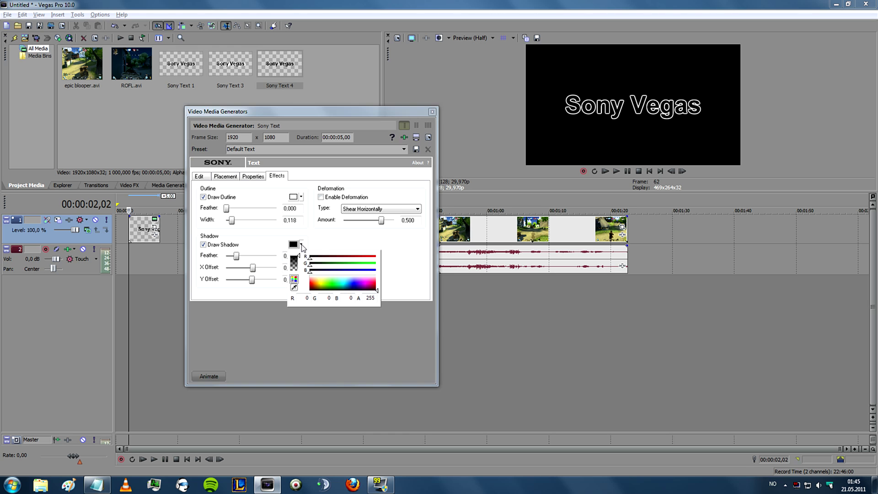
click(290, 333)
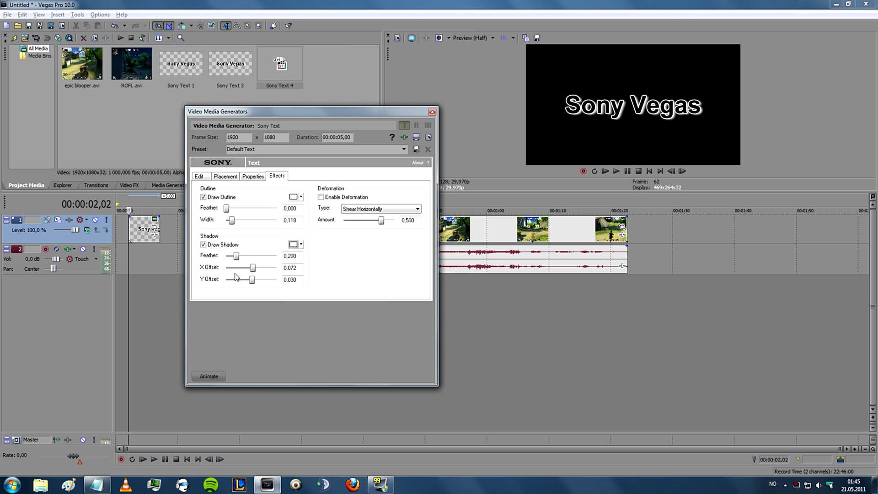
drag(237, 257, 230, 257)
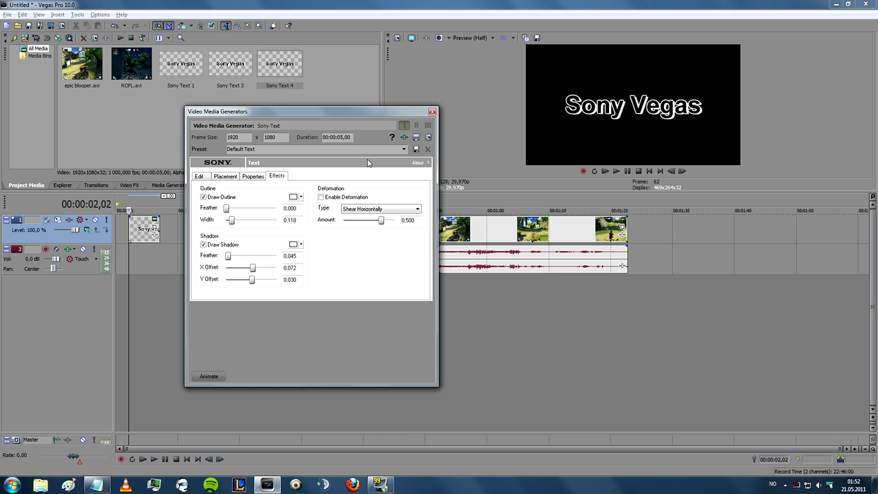
click(432, 110)
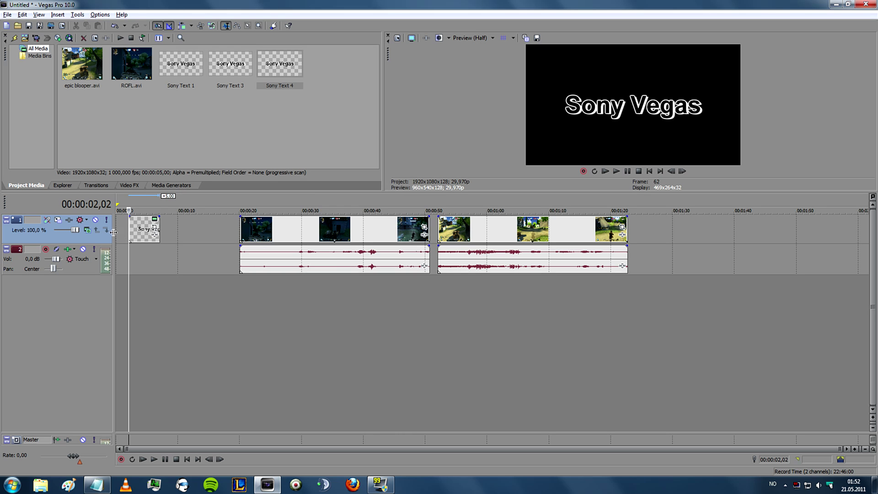
Add the Sony Light Rays effect to the 'Sony Vegas' title event.
click(156, 236)
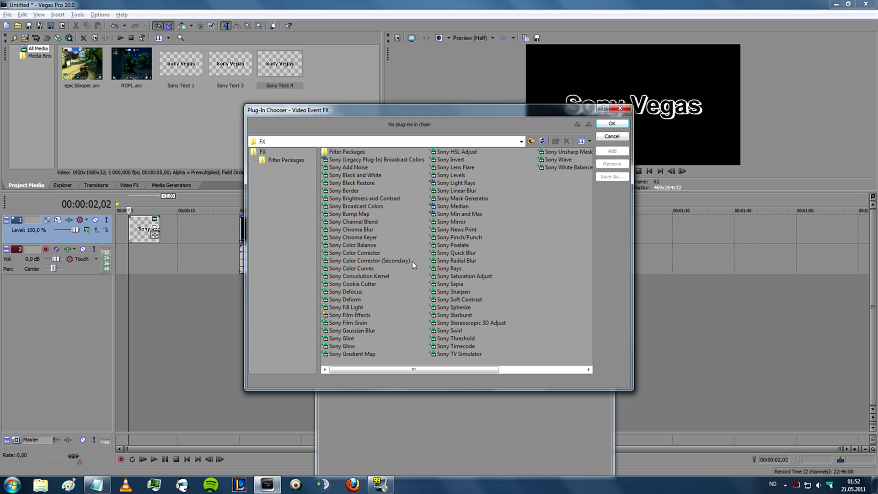
click(461, 183)
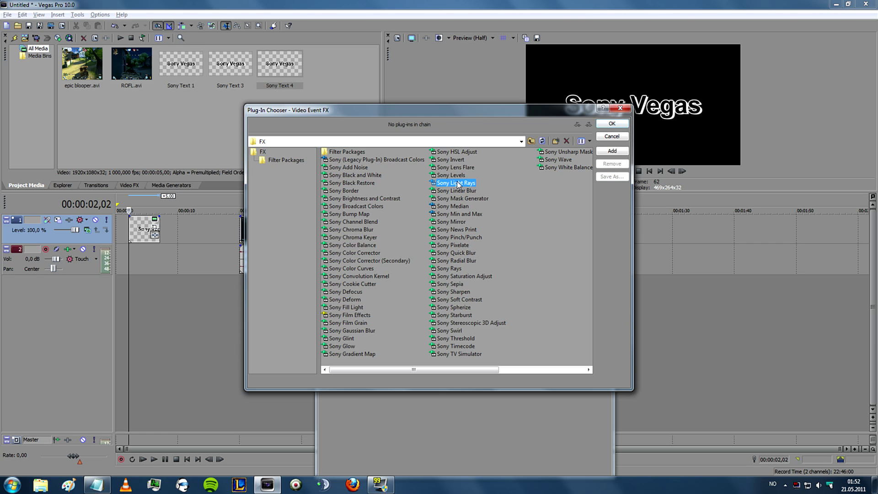
click(611, 151)
click(612, 124)
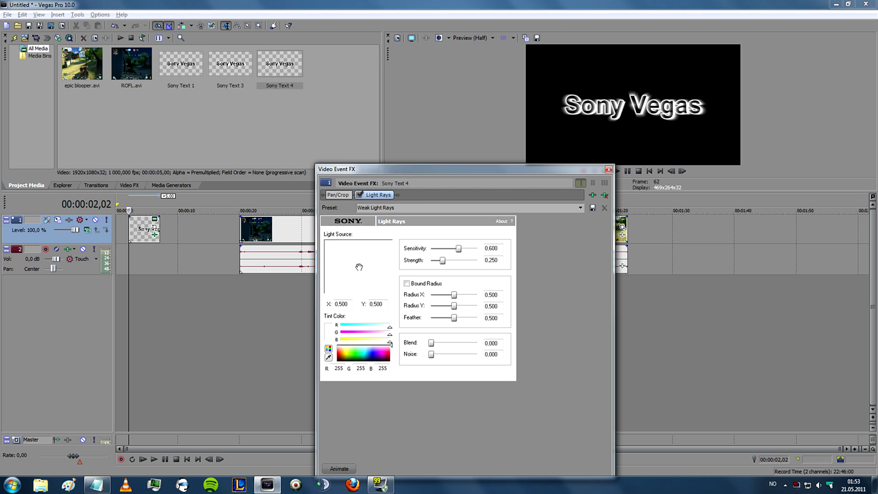
Keyframe the Light Rays source to sweep from X 0.138 on the left to X 0.895 at 00:00:04,29.
drag(371, 170, 247, 105)
drag(218, 203, 201, 202)
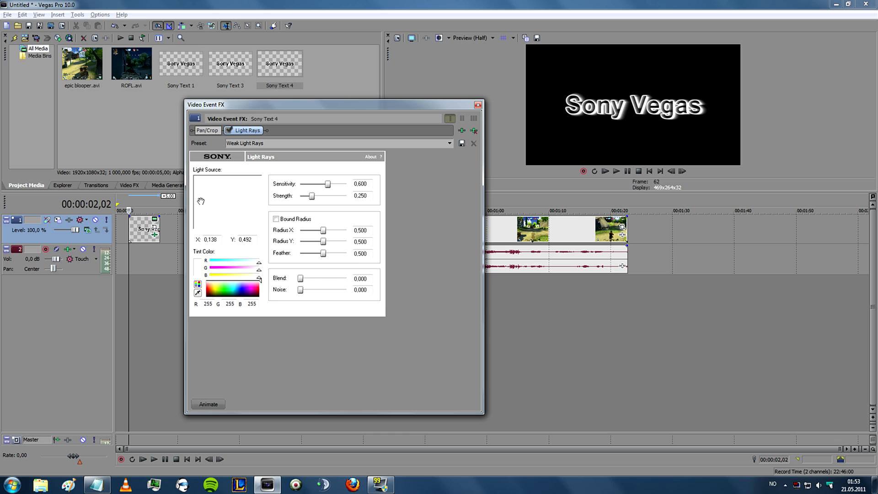
click(207, 404)
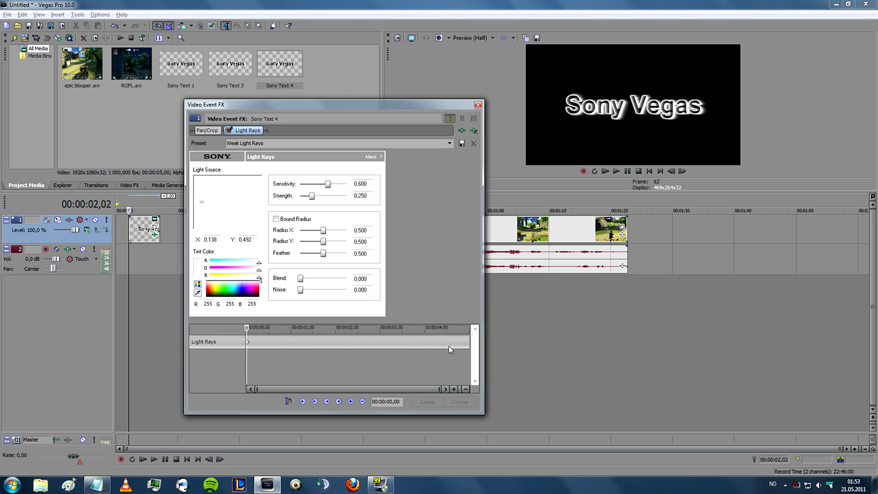
click(463, 343)
drag(201, 202, 251, 200)
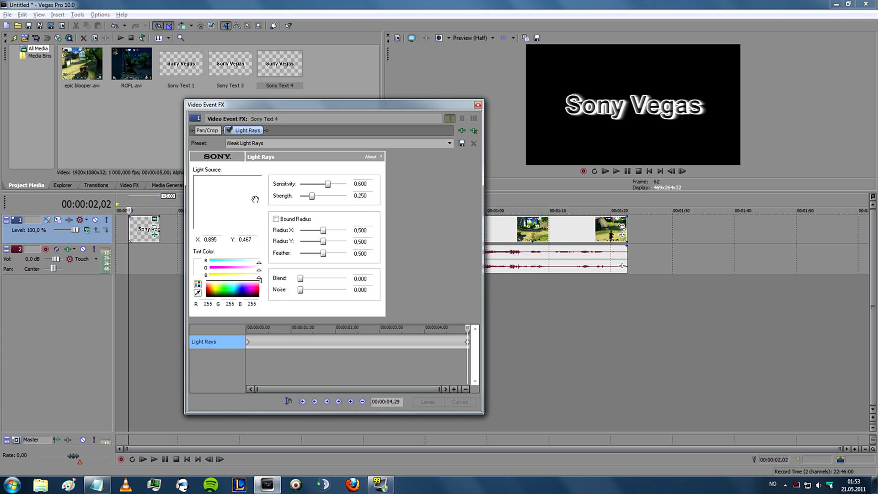
drag(453, 109, 522, 81)
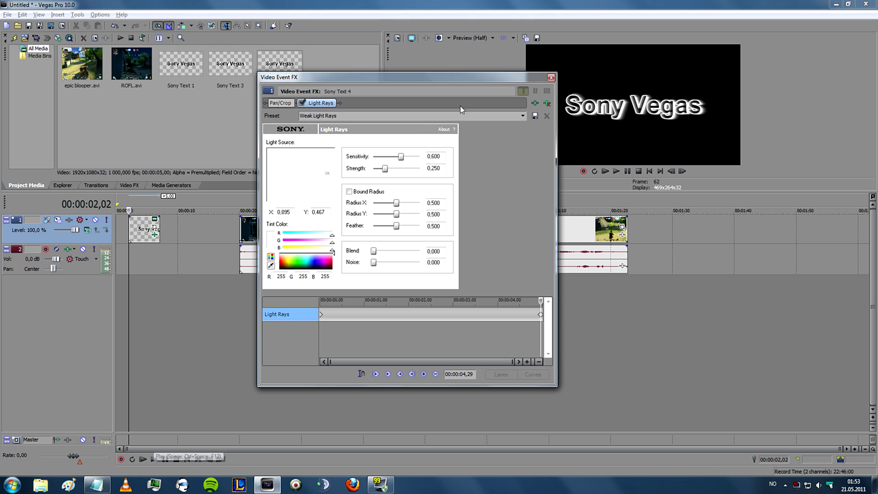
Close the Light Rays settings, watch the glowing title in full-screen preview, then exit and pause.
click(551, 77)
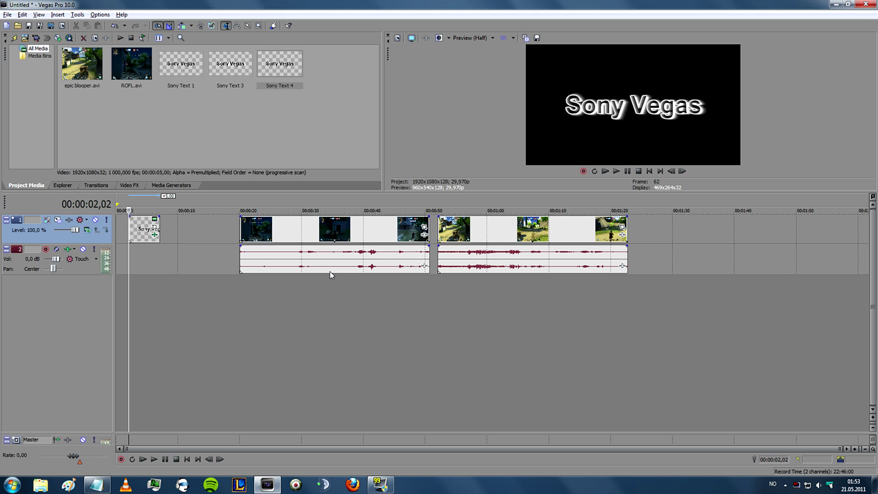
key(alt+shift+4)
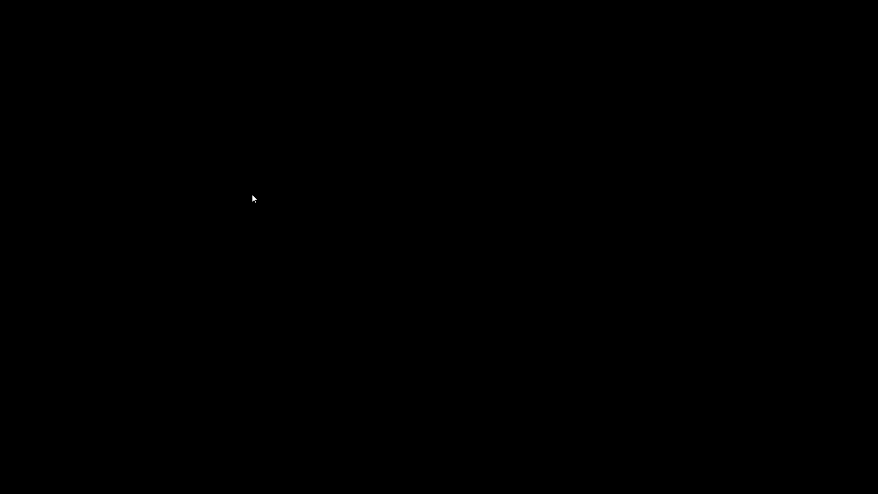
key(Escape)
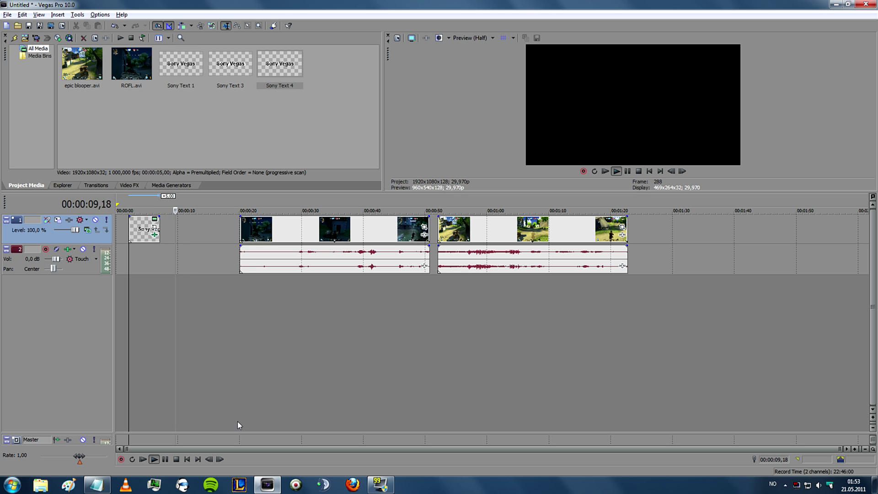
click(164, 460)
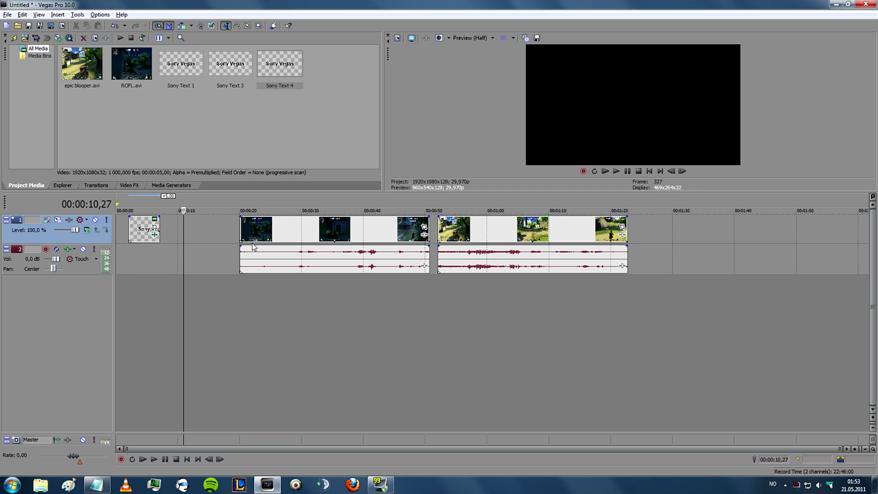
Move the title to 00:00:00 and trim ROFL.avi so it starts at 00:00:04, overlapping the title.
drag(132, 220, 119, 220)
drag(257, 237, 207, 228)
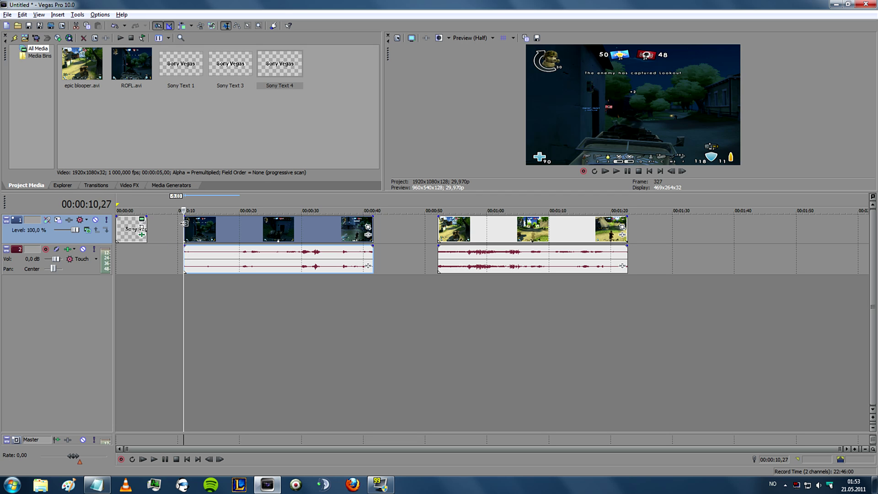
drag(184, 223, 142, 224)
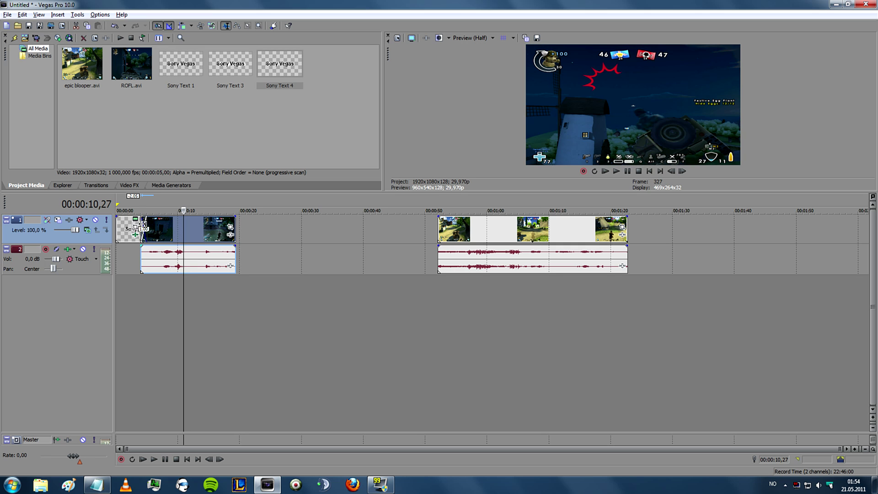
click(141, 226)
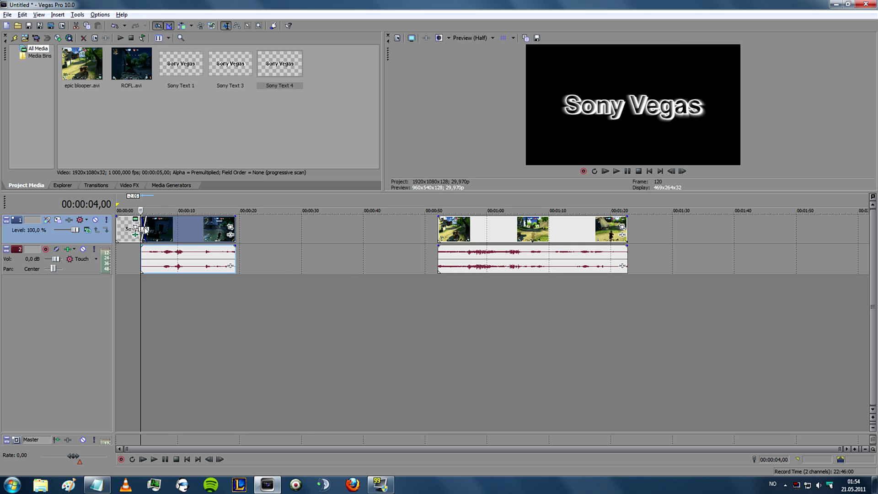
Play back the crossfade between the title and the ROFL.avi clip.
scroll(256, 276, up, 5)
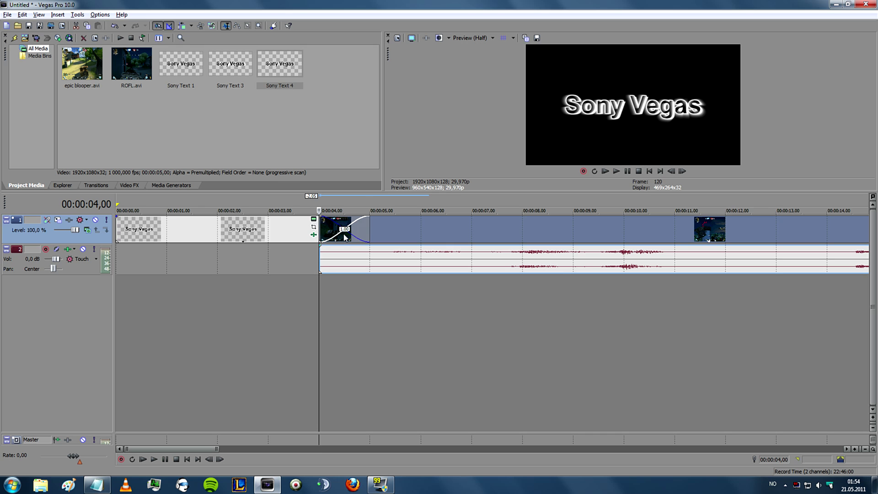
click(273, 295)
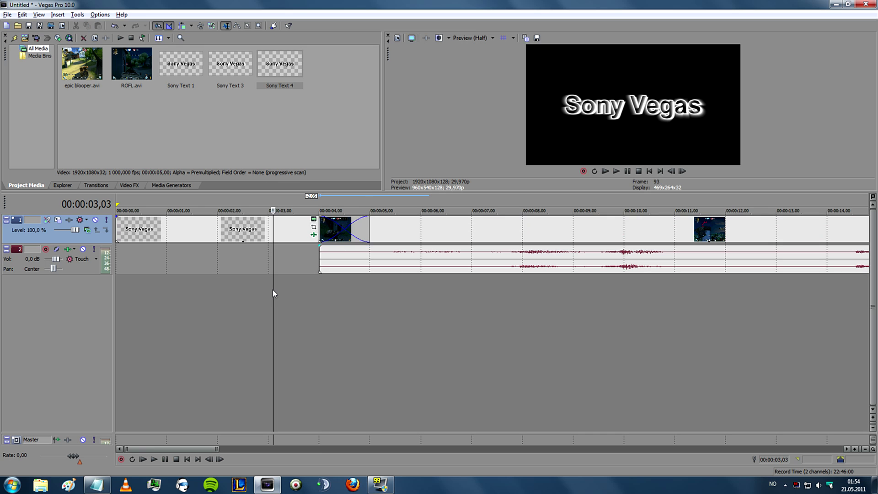
key(space)
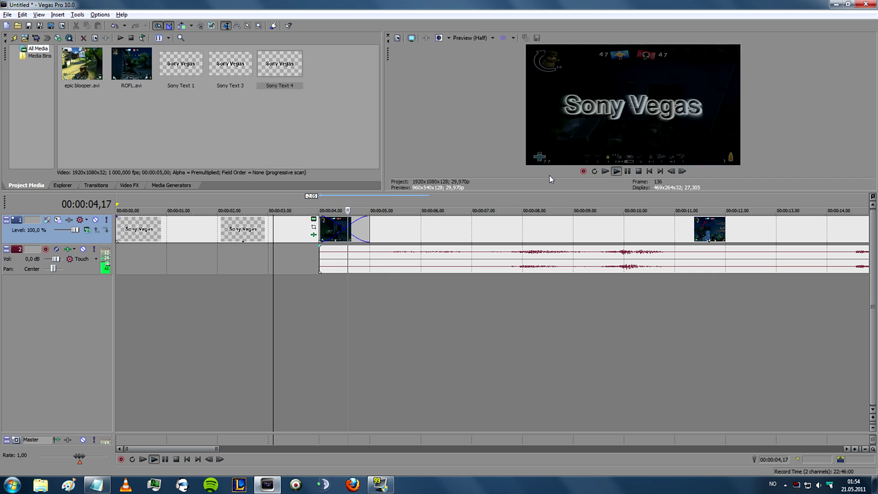
key(space)
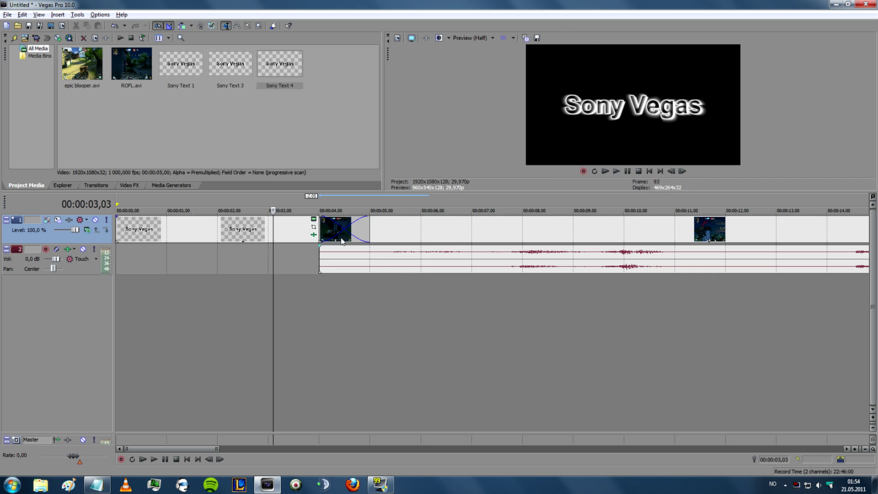
Replace the crossfade with a Sony Flash transition using the Hard Flash preset.
click(345, 231)
right_click(344, 231)
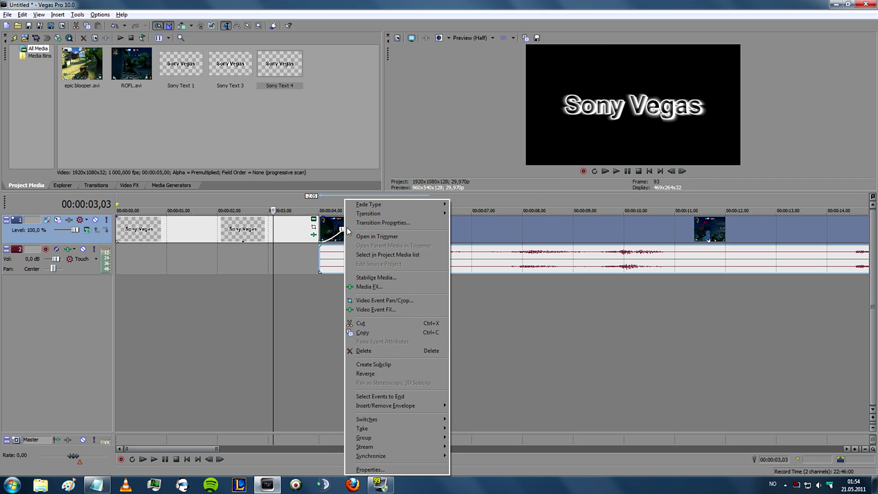
click(376, 223)
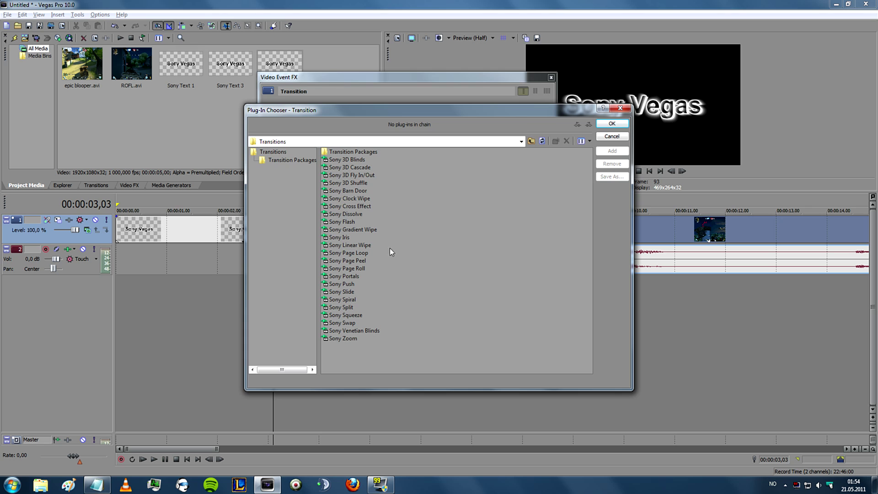
click(349, 223)
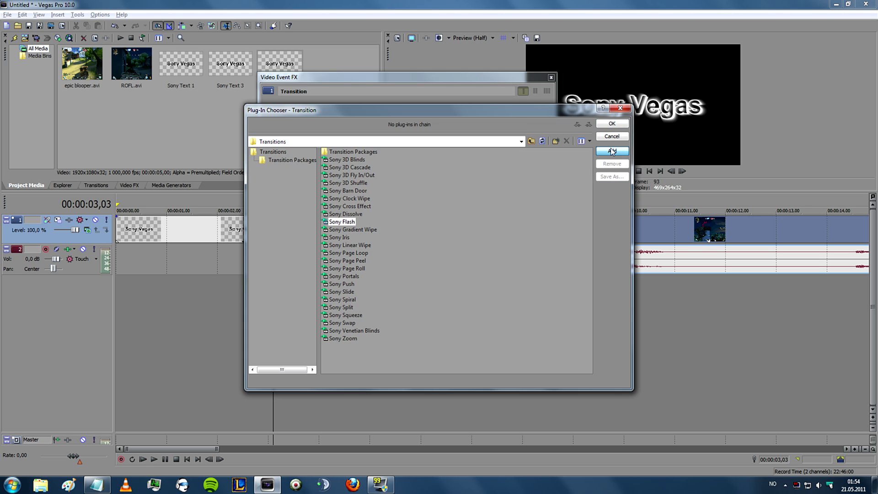
click(612, 125)
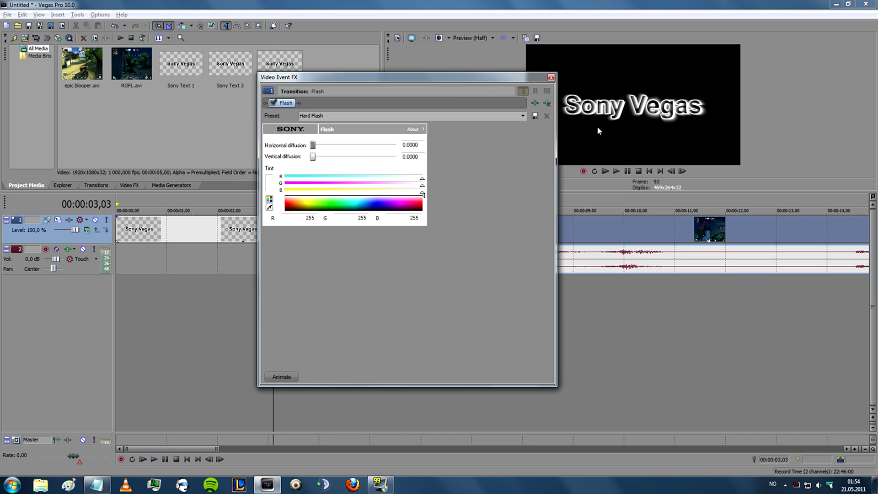
click(523, 117)
click(525, 116)
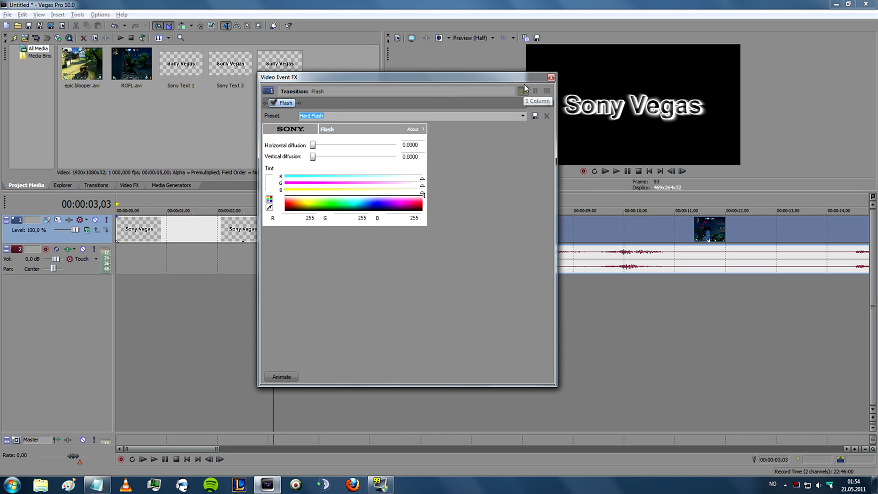
click(551, 78)
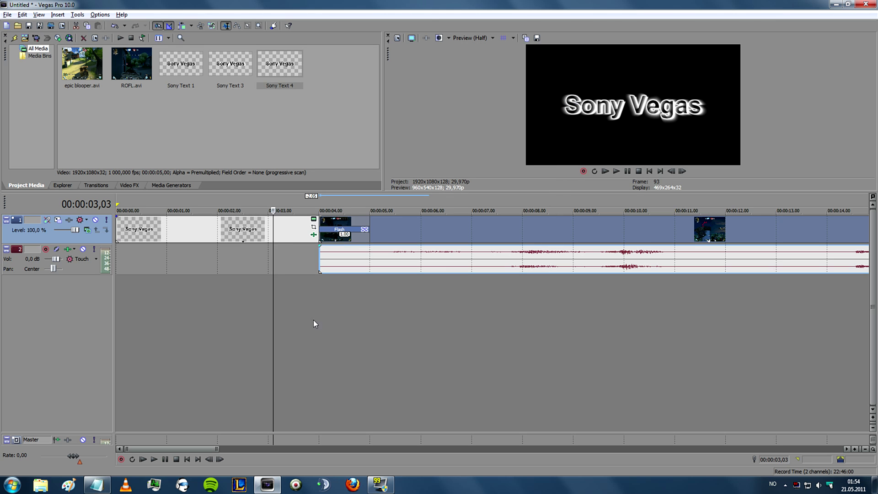
Preview the edit full screen, then replay the title-to-clip Flash transition.
click(139, 460)
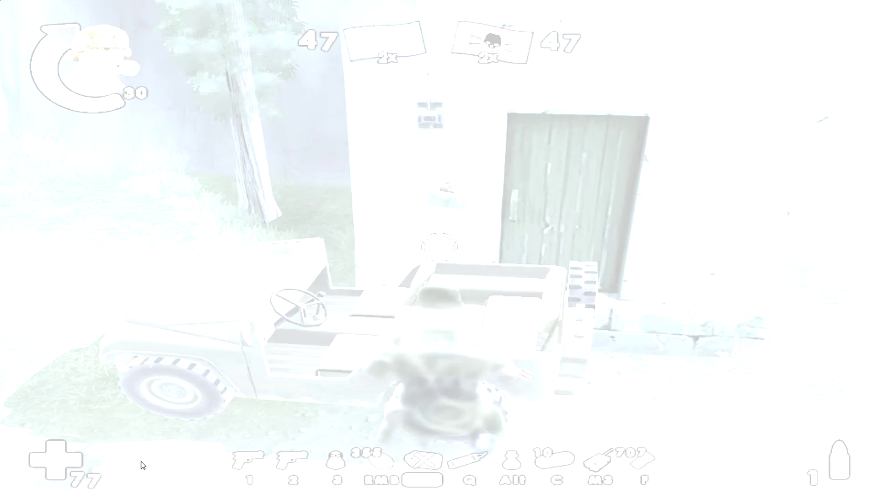
key(Escape)
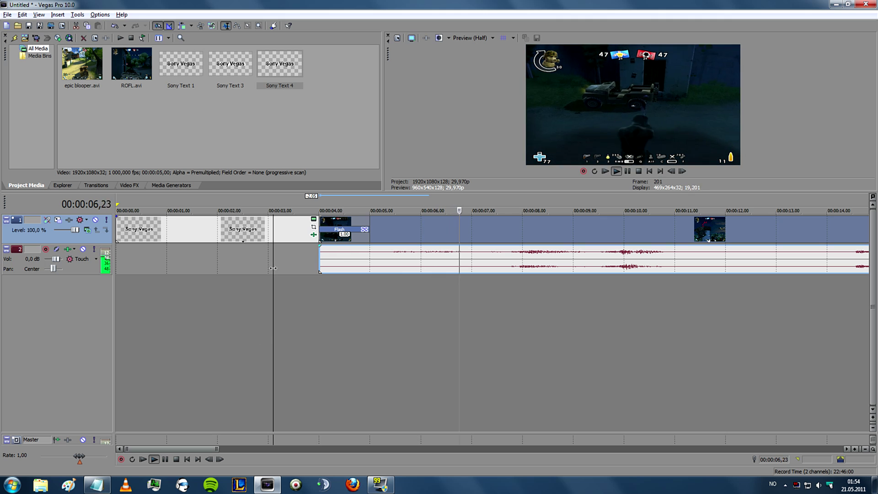
scroll(255, 281, down, 3)
click(165, 459)
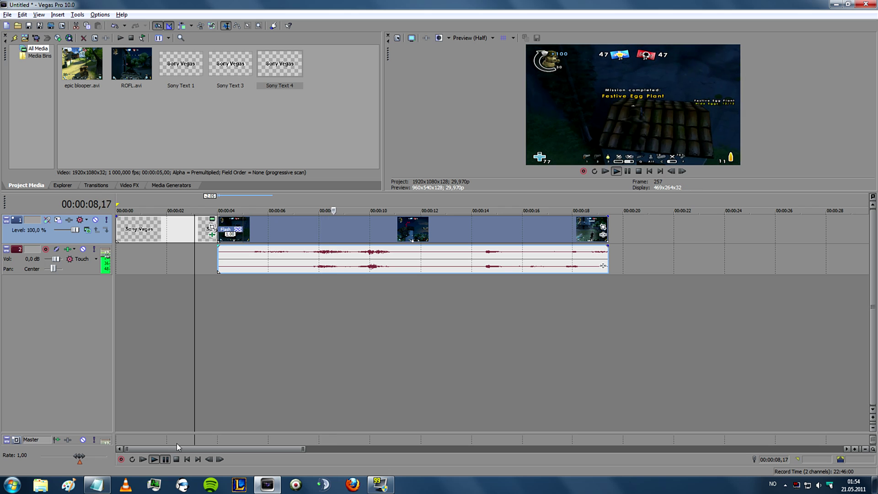
click(197, 268)
key(space)
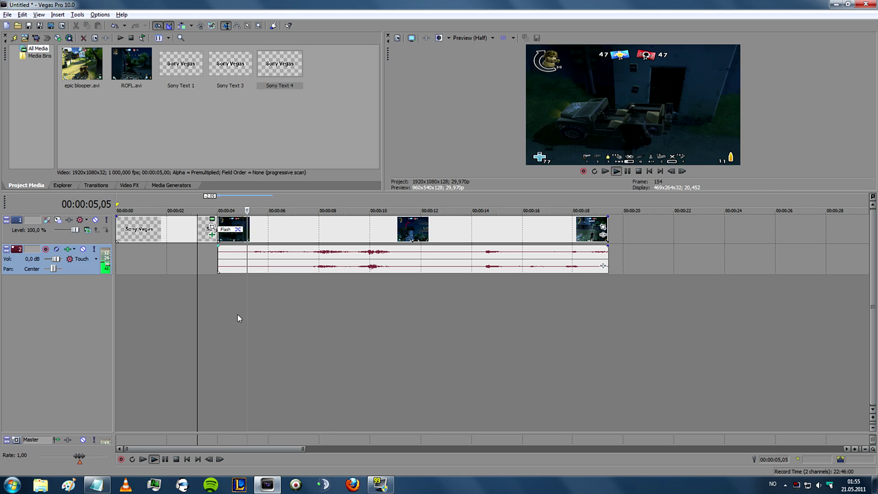
click(165, 459)
Shift the gameplay clip about 0.16 s later and replay the edit from near the start.
drag(278, 234, 292, 235)
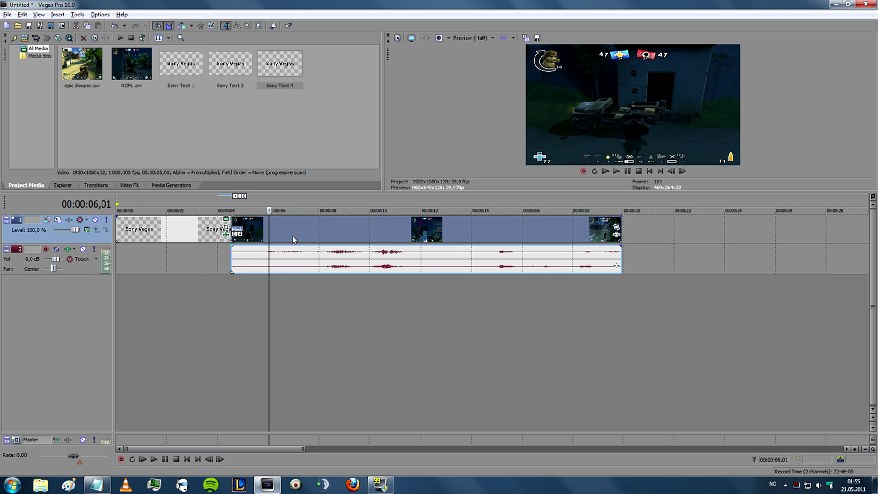
click(152, 270)
key(space)
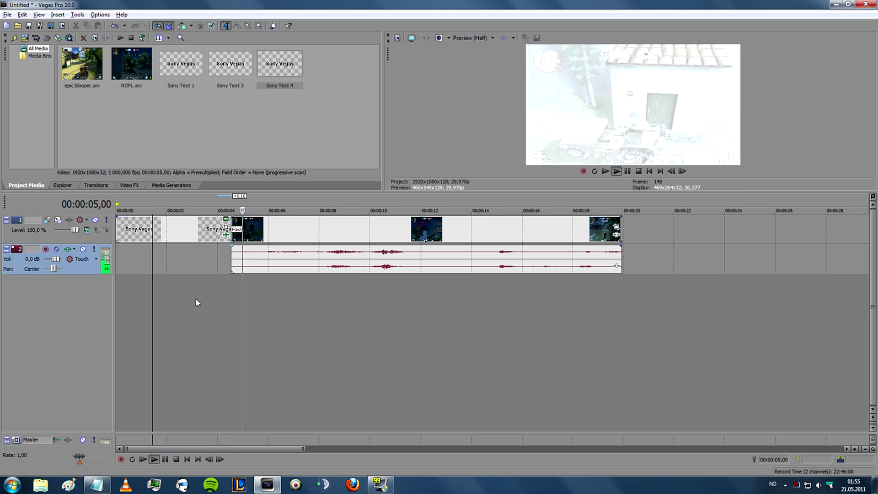
click(163, 459)
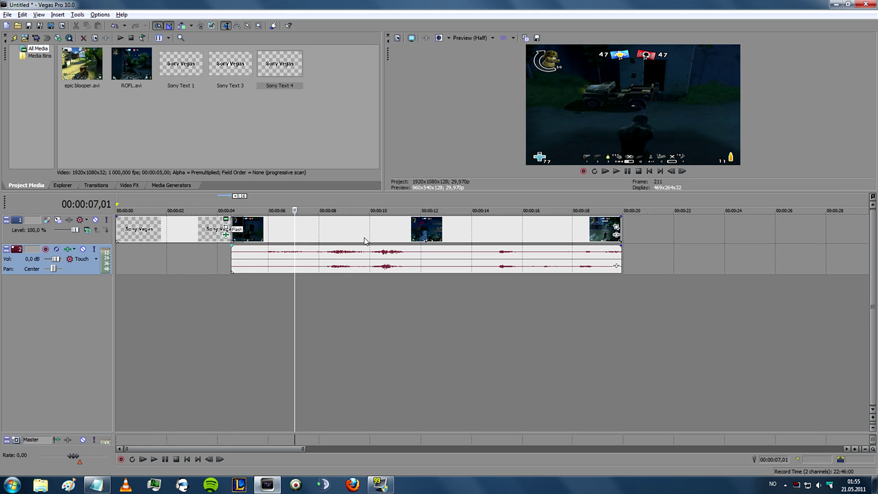
Split the gameplay clip and its audio at 00:00:16,13.
click(553, 230)
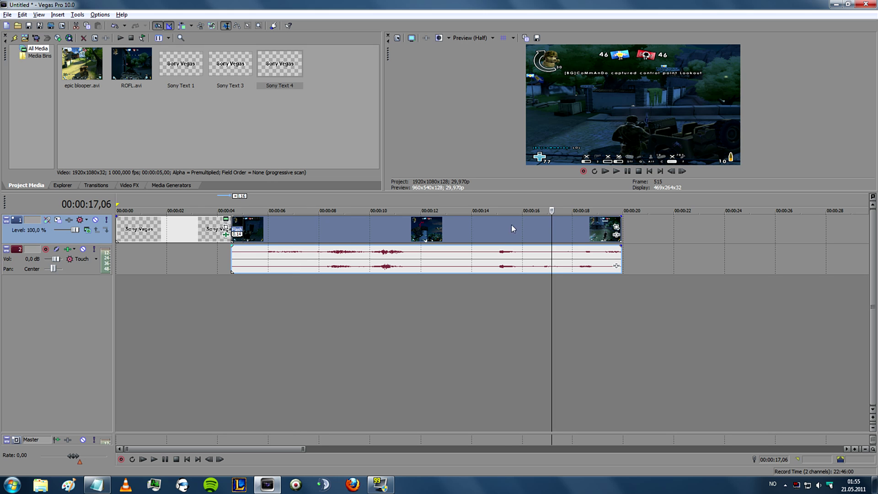
click(503, 235)
click(533, 243)
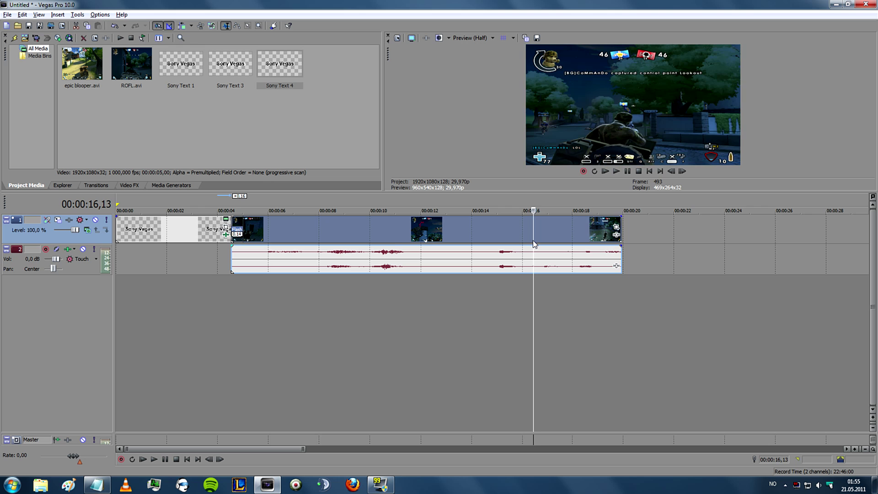
key(s)
Delete the trailing piece after the 00:00:16,13 split, undoing a trial length change.
click(560, 238)
key(Delete)
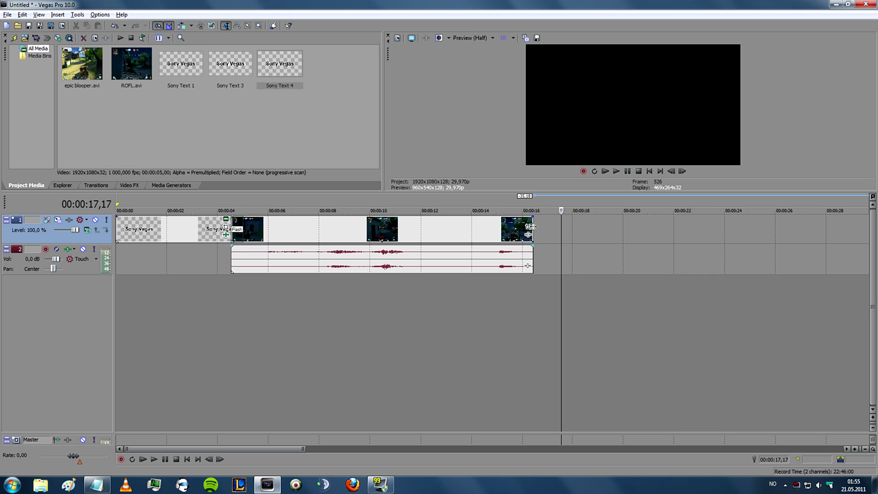
mouse_move(530, 227)
mouse_down()
mouse_move(591, 228)
mouse_move(472, 234)
mouse_move(455, 247)
mouse_up()
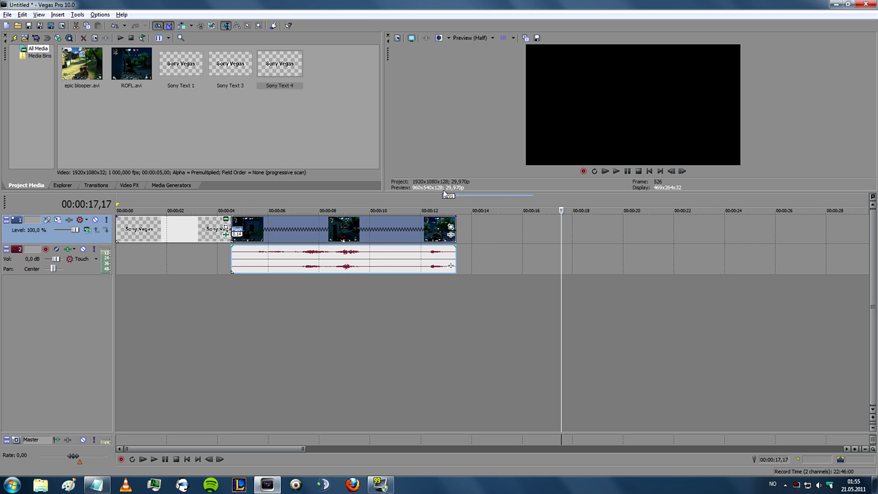
key(ctrl+z)
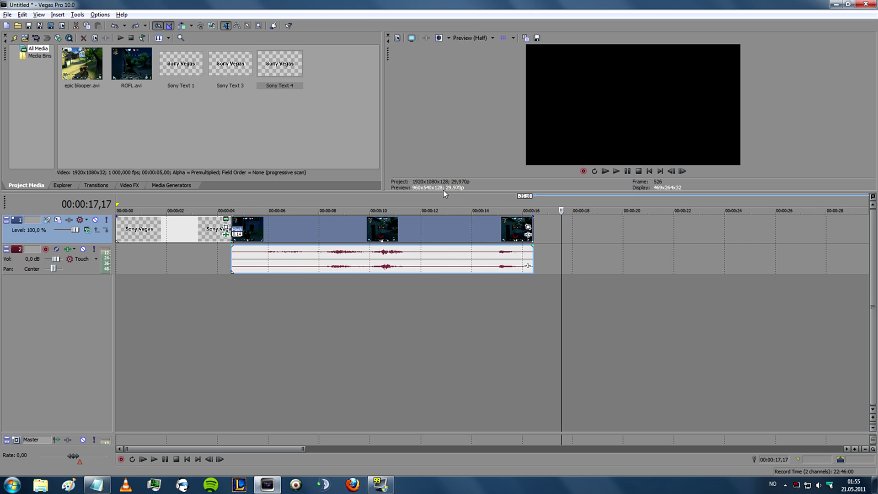
Step the playhead frame by frame from about 00:00:08,01 to 00:00:10,07.
click(320, 235)
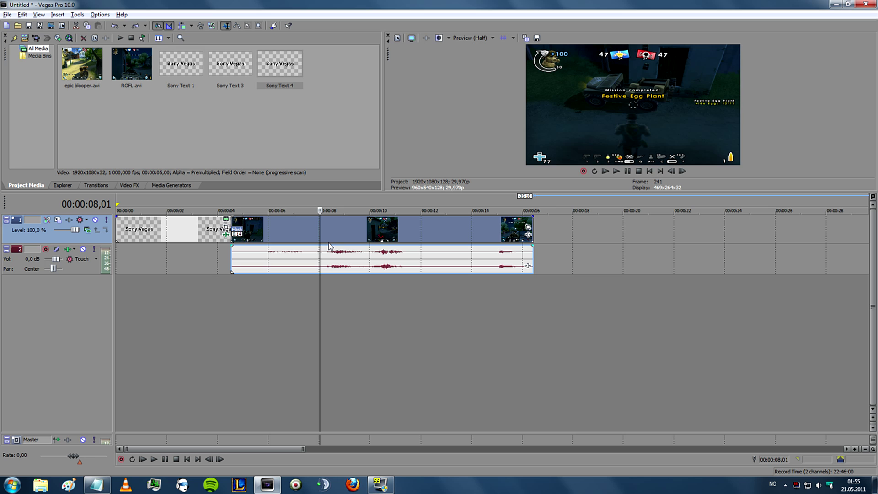
key(Right)
key(Right)
key(Right)
key(Right)
key(Right)
key(Right)
key(Right)
key(Right)
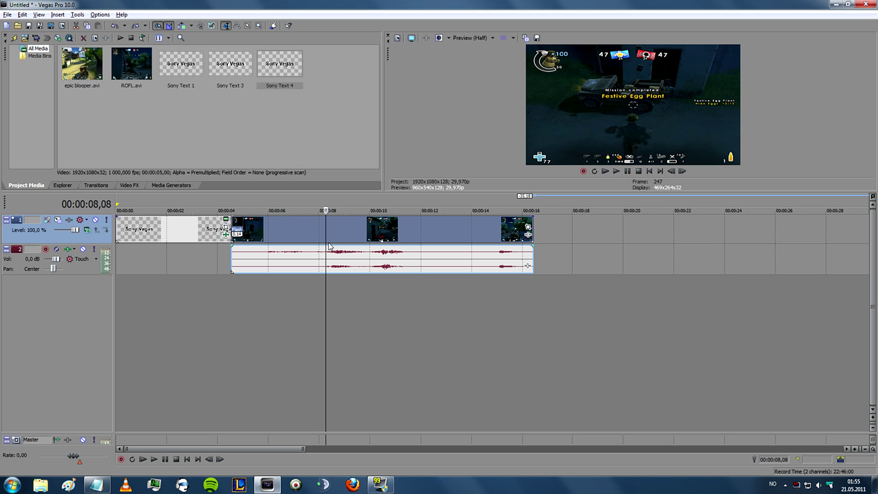
key(Right)
key(Right)
key(Right)
key(Right)
key(Right)
key(Right)
key(Right)
key(Right)
key(Right)
key(Right)
key(Right)
key(Right)
key(Right)
key(Right)
key(Right)
key(Right)
key(Right)
key(Right)
key(Right)
key(Right)
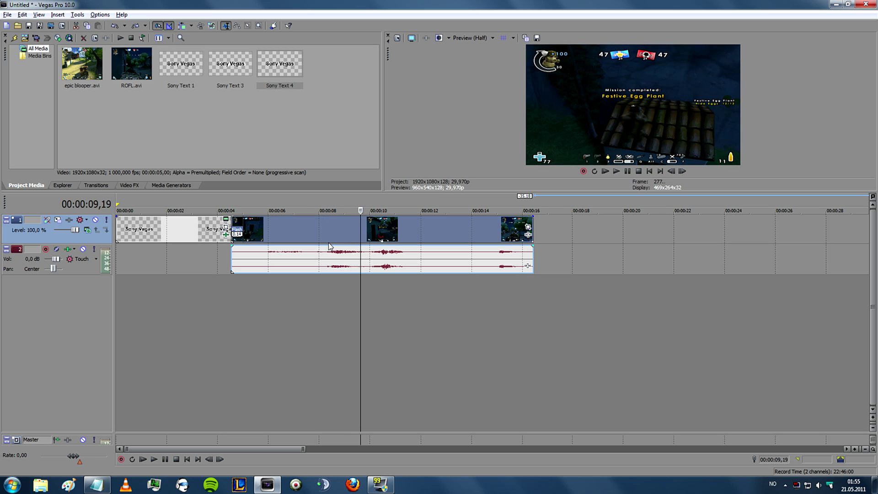
key(Right)
key(Right)
key(Right)
key(Right)
key(Right)
key(Right)
key(Right)
key(Right)
key(Right)
key(Right)
key(Right)
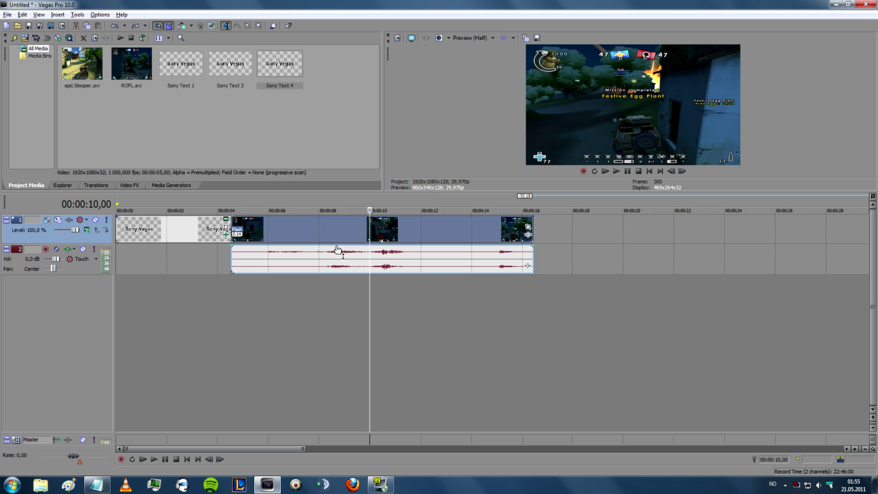
key(Right)
key(Right)
key(Right)
key(Right)
key(Right)
key(Right)
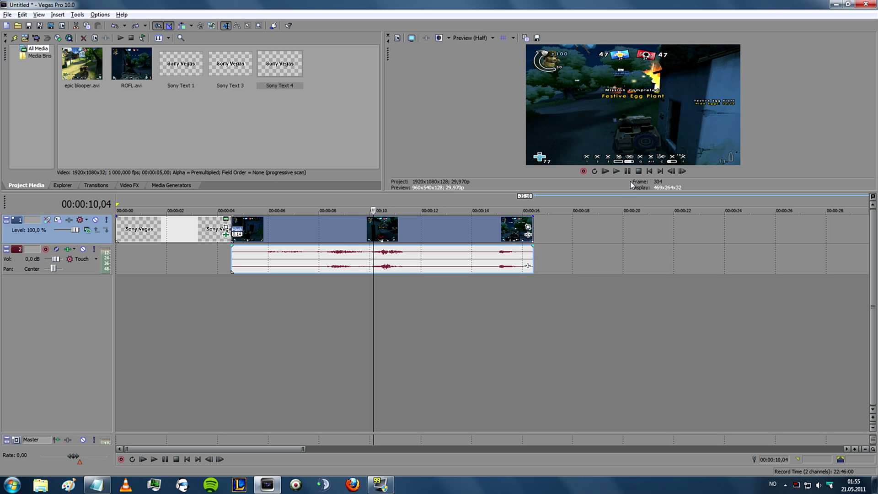
key(Right)
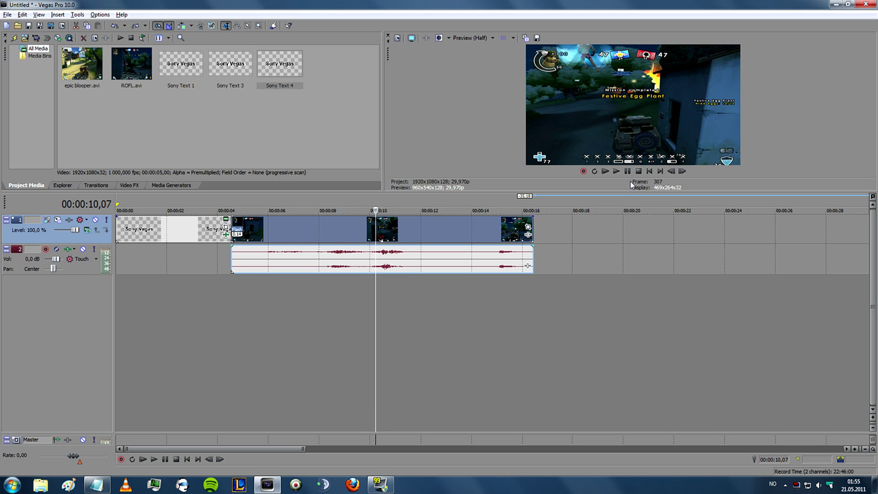
scroll(476, 289, up, 2)
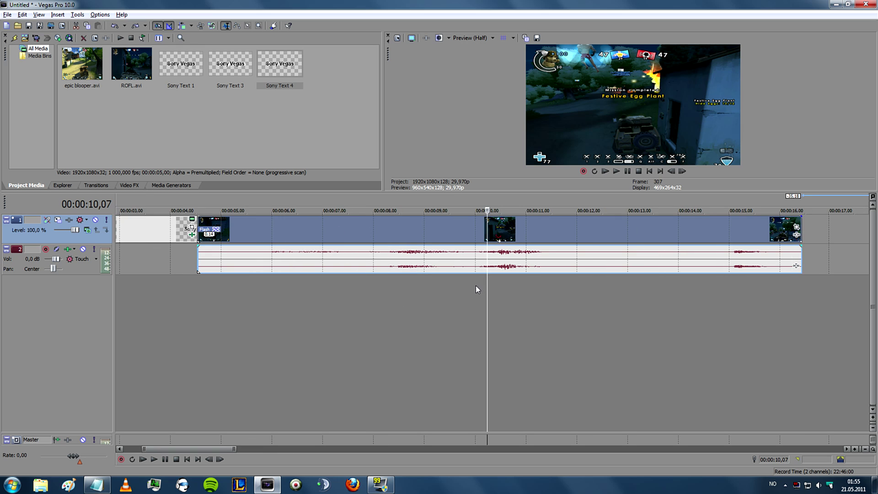
Split the clip at 00:00:10,07 and 00:00:10,27 to isolate the short section.
key(s)
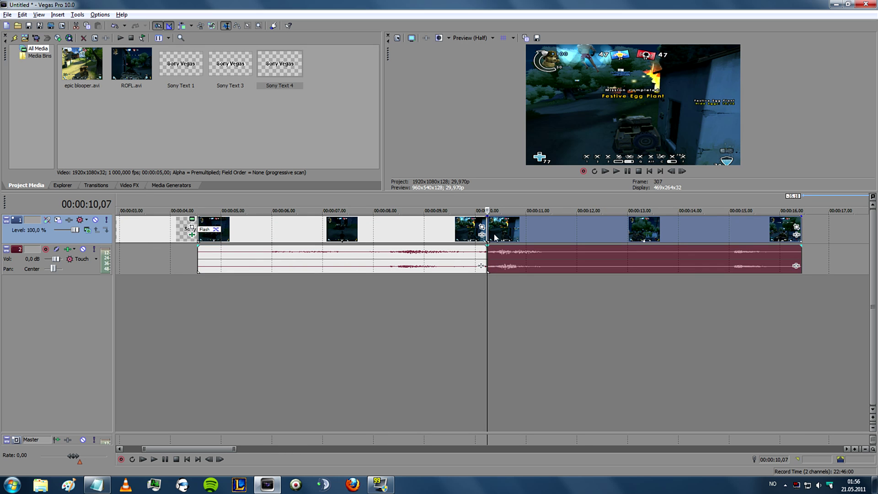
click(506, 256)
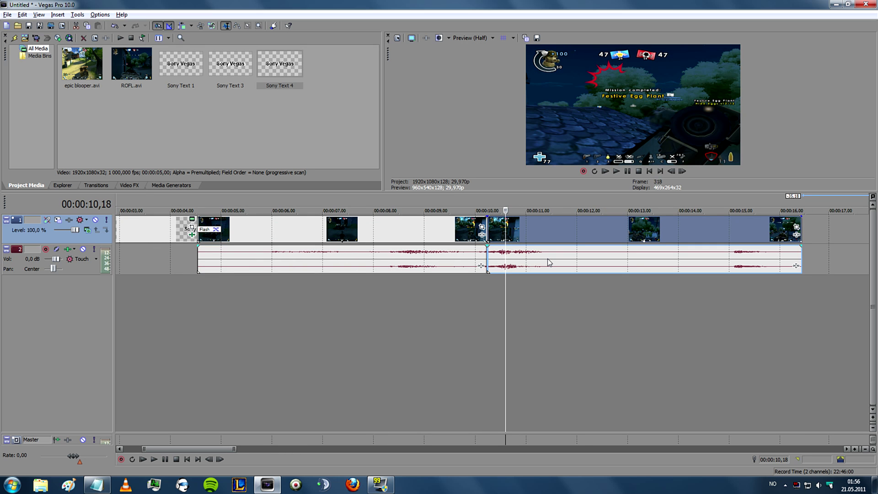
key(Left)
key(Left)
key(Left)
key(Left)
key(Left)
key(Left)
key(Left)
key(Left)
key(Right)
key(Right)
key(Right)
key(Right)
key(Right)
key(Right)
key(Right)
key(Right)
key(Right)
key(Right)
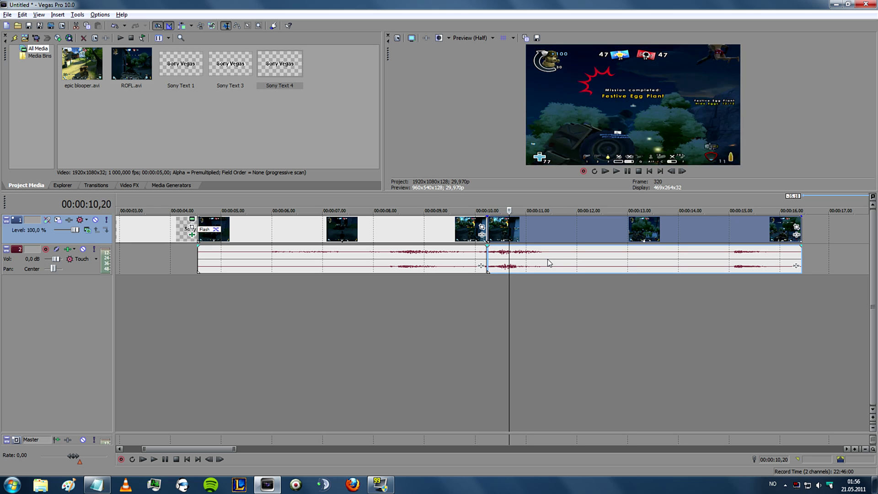
key(Right)
key(Right)
key(Right)
key(Right)
key(Right)
key(Right)
key(Right)
key(s)
Stretch the short section to play slower and butt the following footage against it.
drag(551, 240, 601, 238)
click(521, 224)
drag(521, 224, 551, 224)
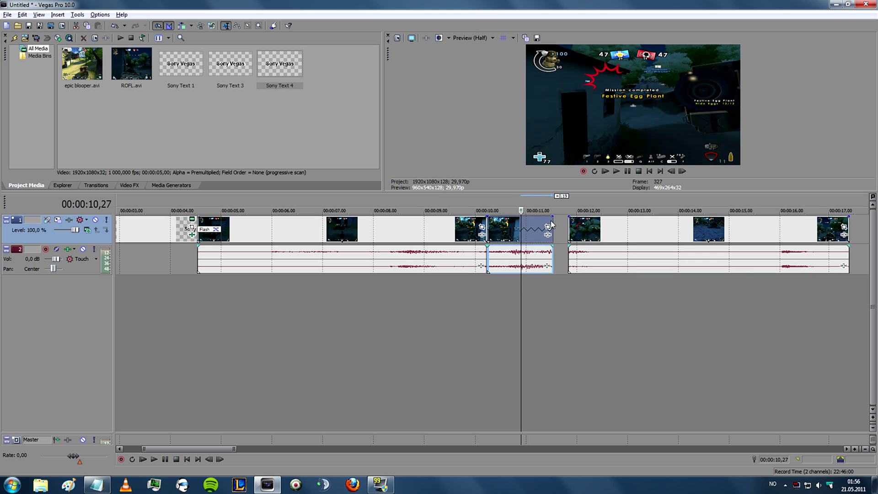
drag(606, 227, 592, 226)
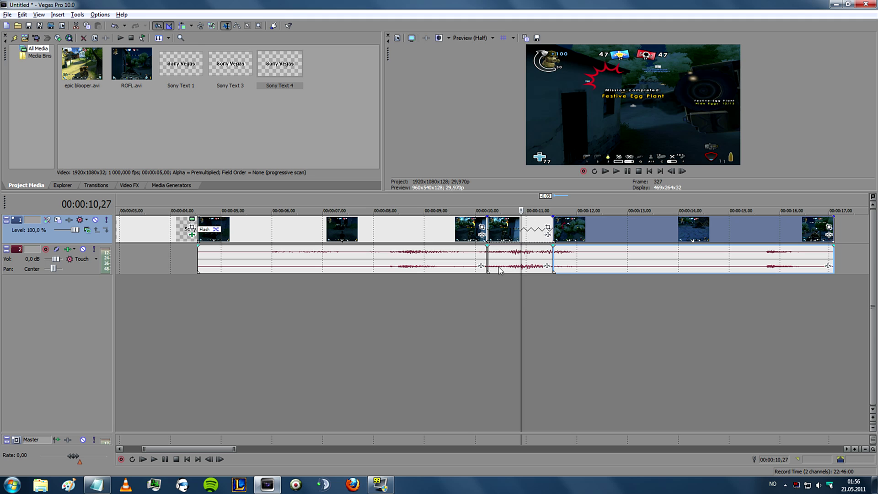
click(511, 260)
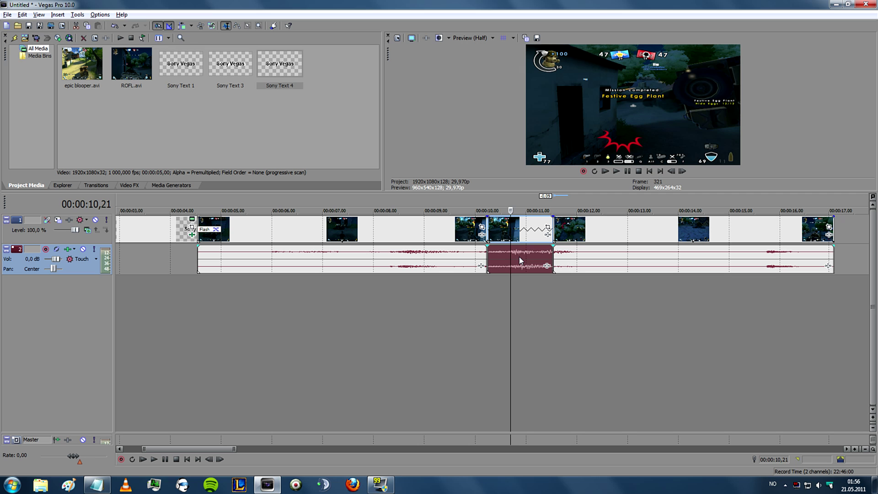
Set the slowed audio to Classic time stretch with pitch locked to stretch (−11.56), then play it.
right_click(519, 260)
click(530, 253)
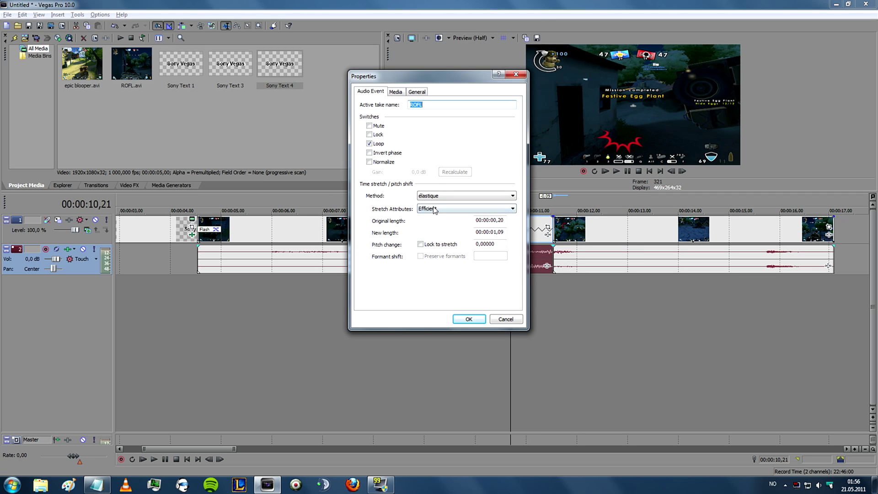
click(445, 196)
click(437, 216)
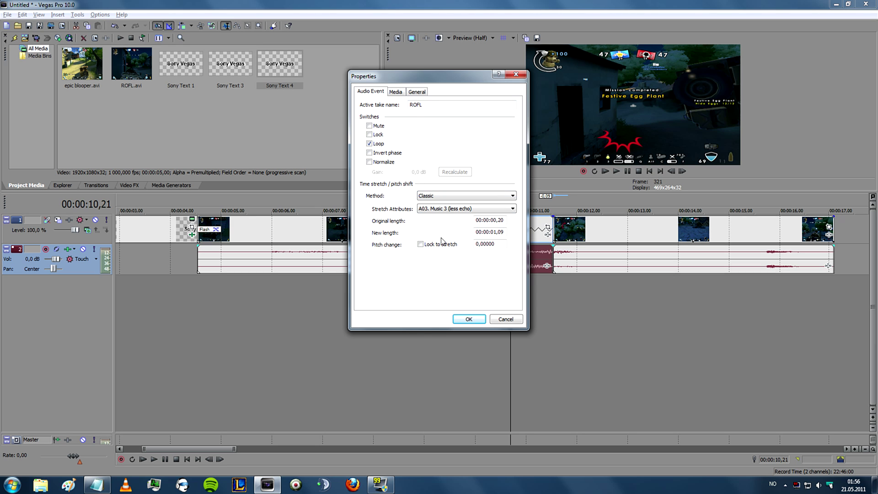
click(420, 244)
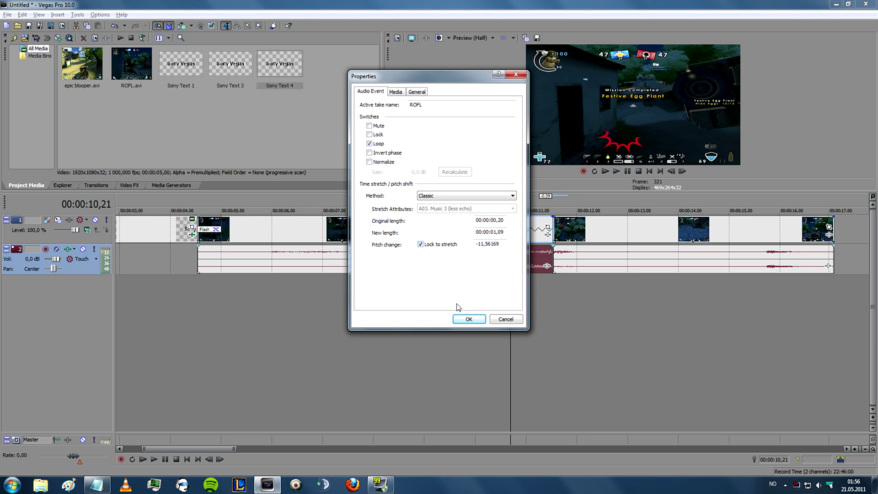
click(468, 319)
click(459, 298)
key(space)
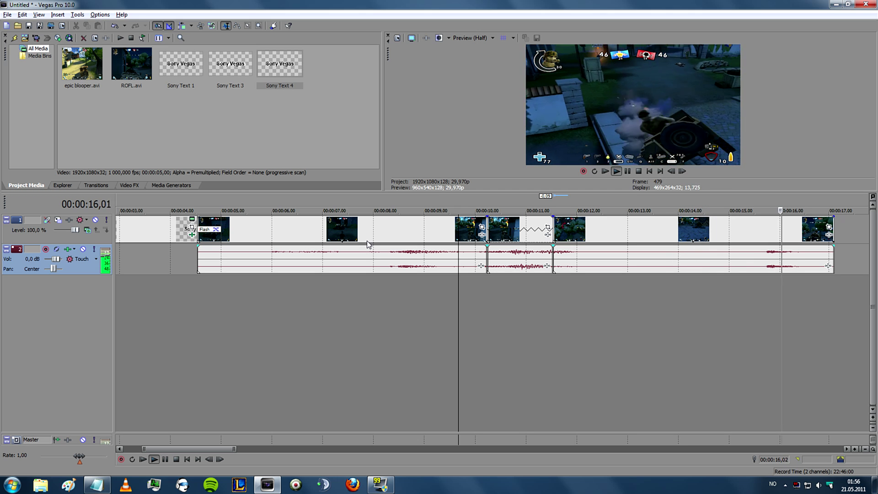
scroll(342, 241, down, 5)
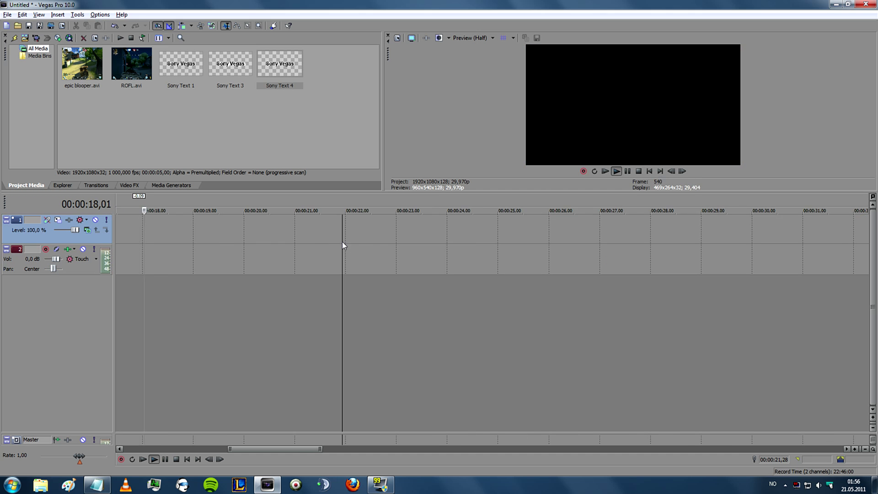
click(215, 237)
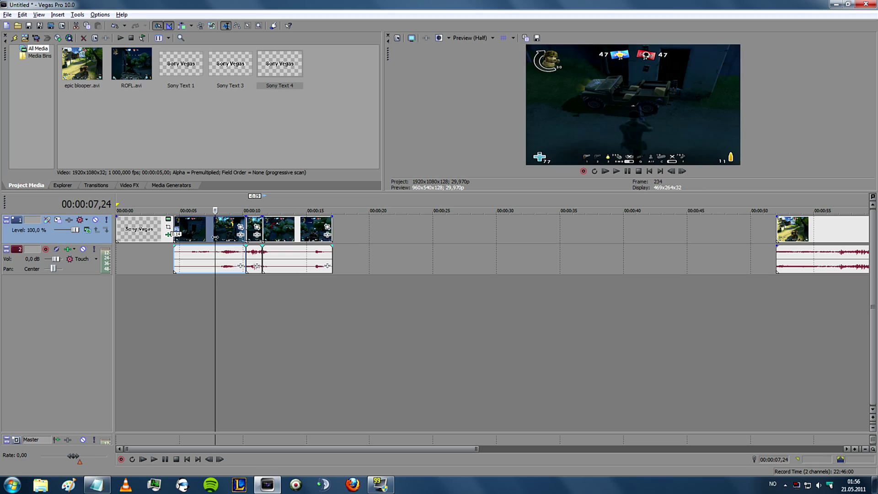
key(space)
key(alt+shift+4)
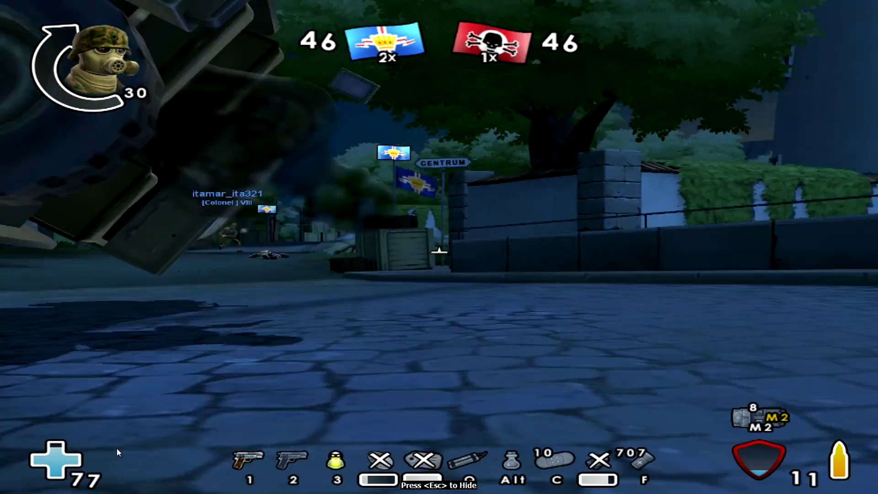
key(space)
key(Escape)
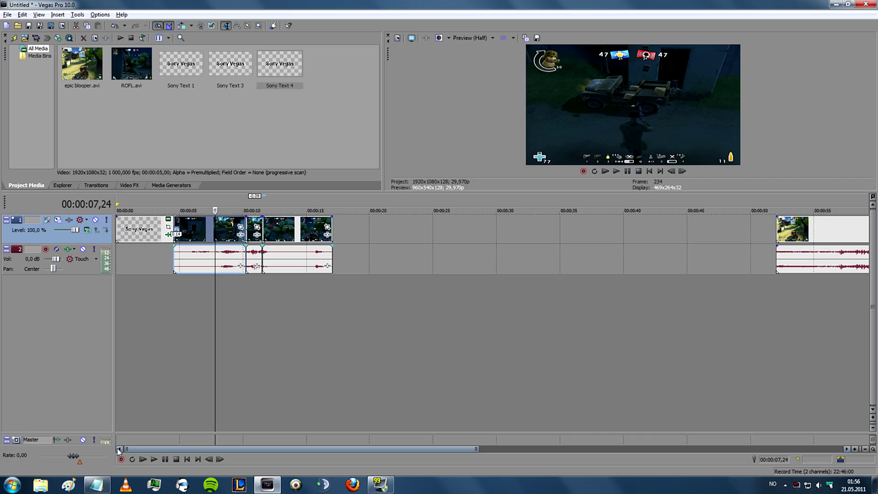
click(332, 356)
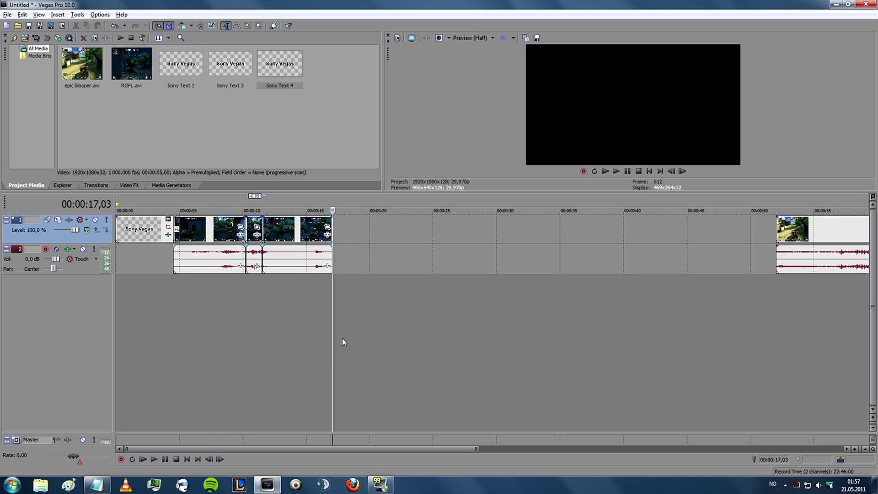
click(191, 281)
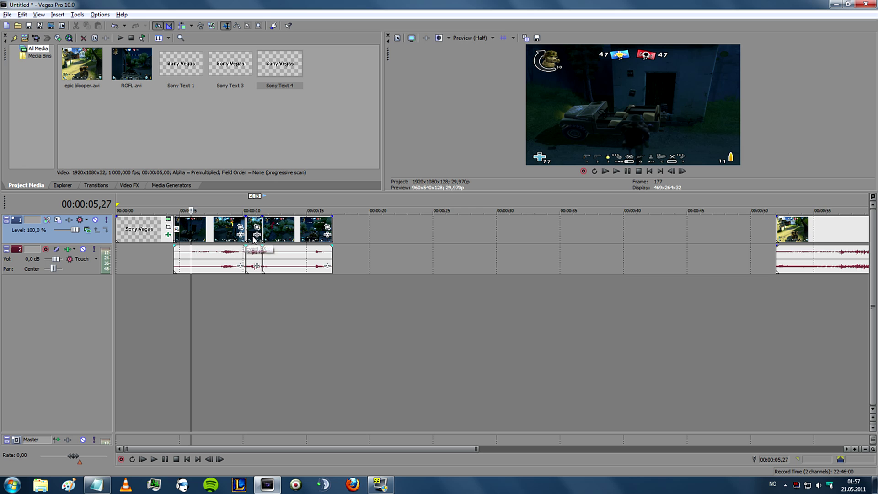
click(291, 229)
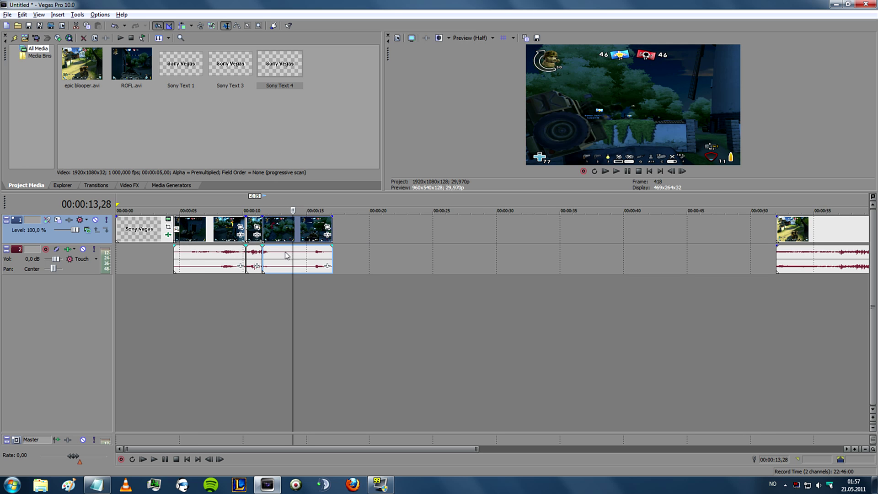
Add the Sony Wave effect to the ROFL clip.
click(256, 235)
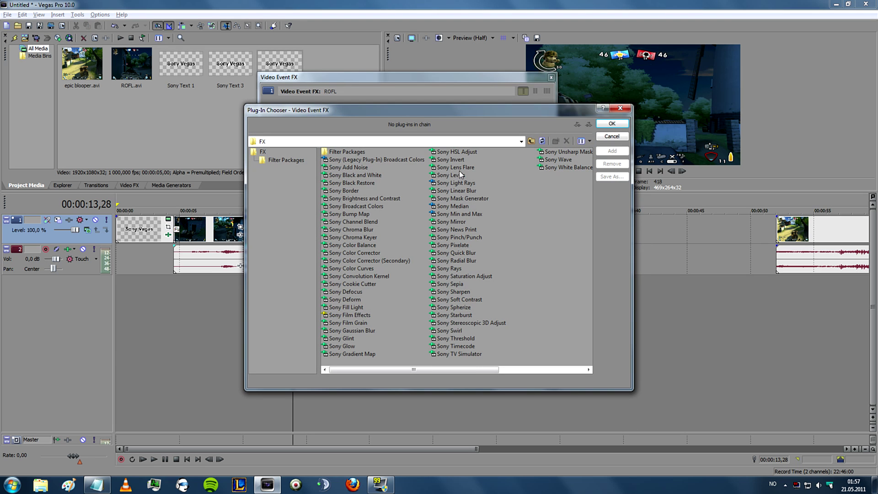
click(555, 158)
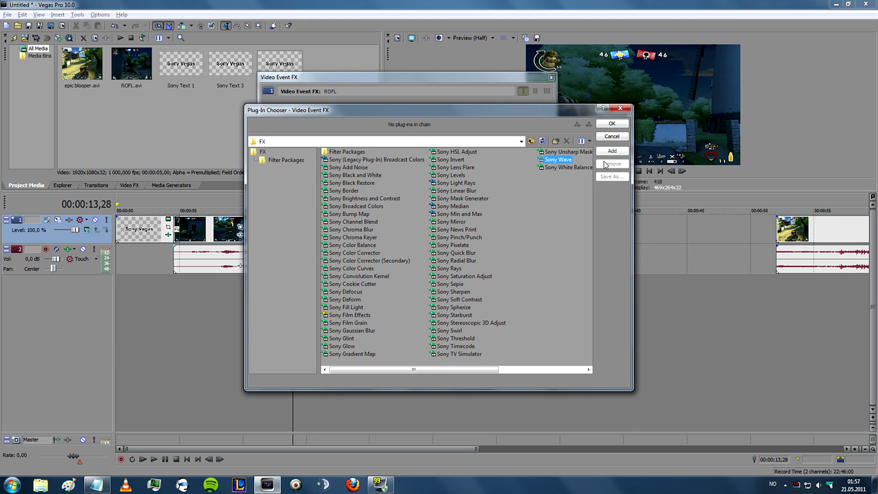
click(616, 155)
click(615, 123)
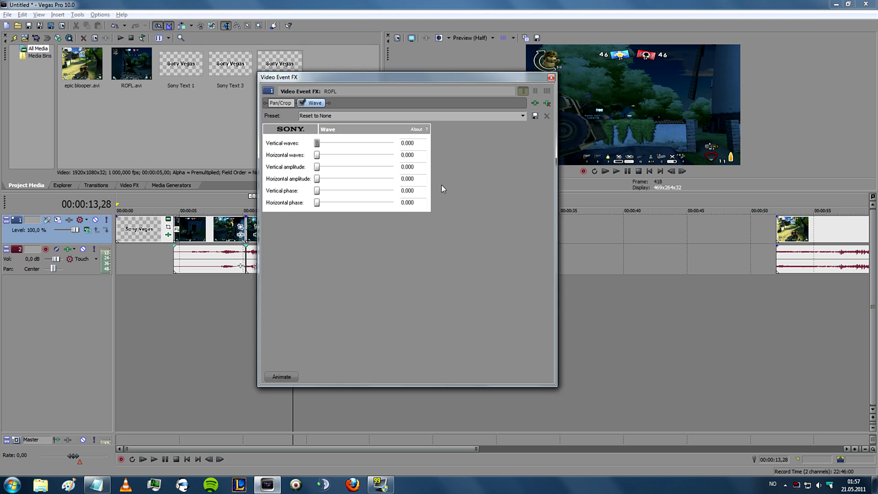
Add a Wave keyframe at 00:00:00,09 and give the first keyframe the Shake preset.
click(289, 376)
click(324, 315)
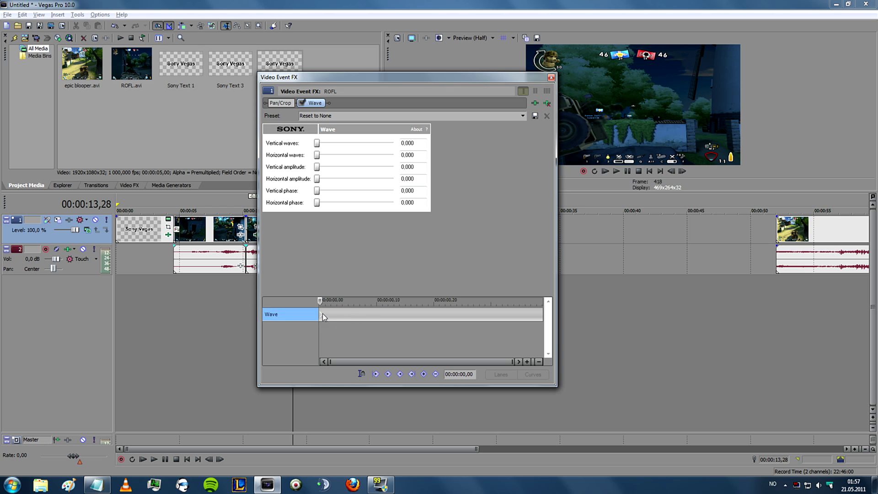
drag(321, 301, 372, 297)
double_click(372, 315)
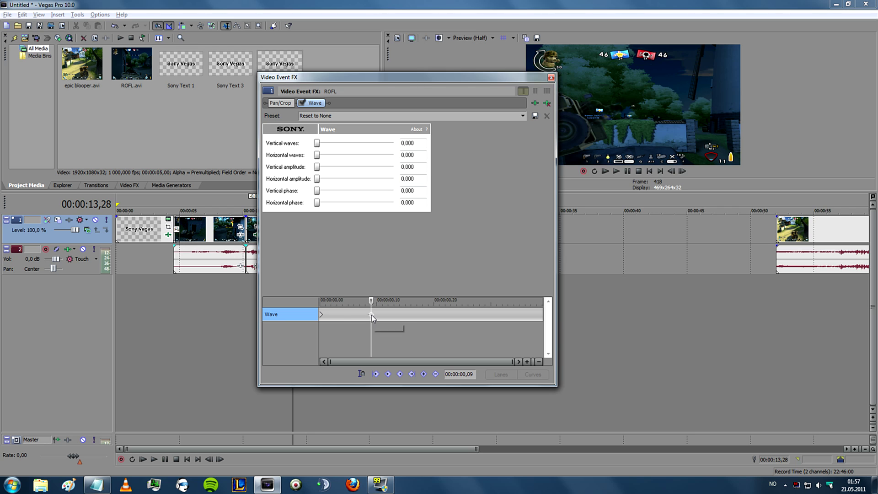
click(323, 314)
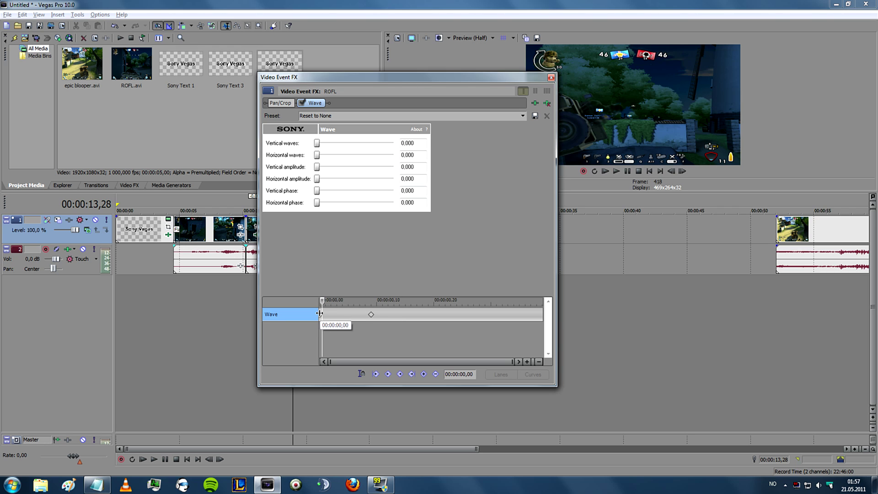
click(522, 115)
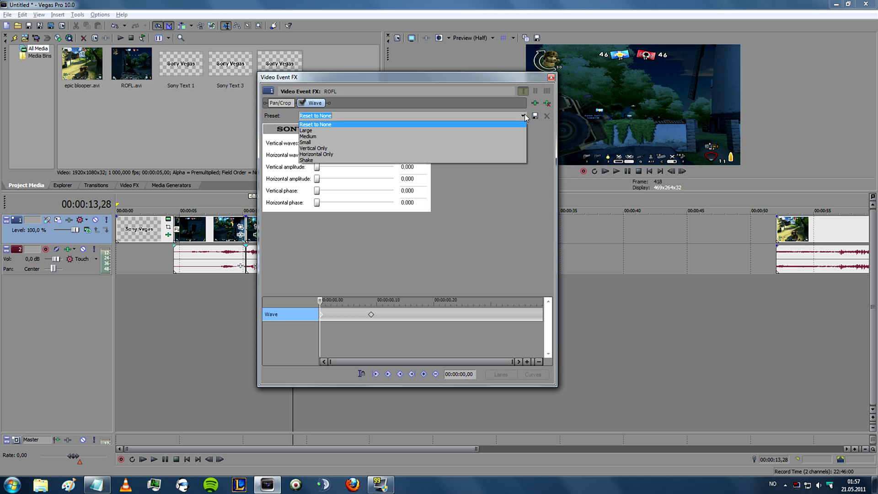
click(490, 160)
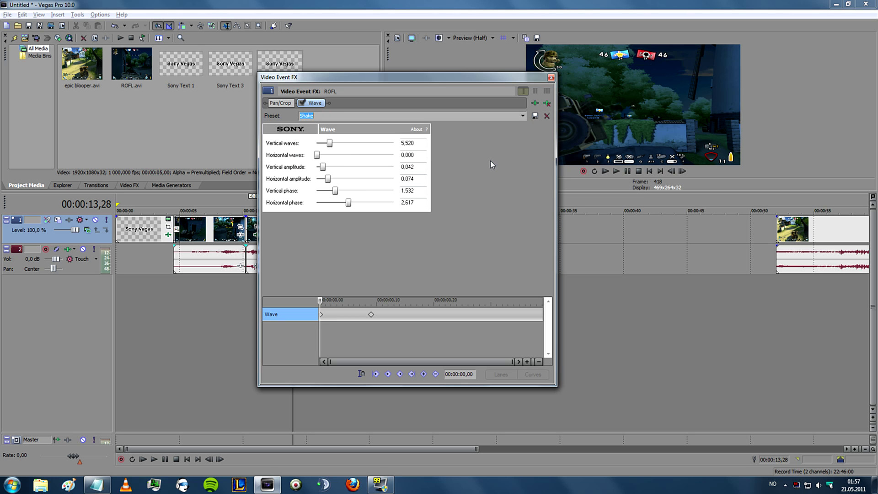
click(551, 77)
click(210, 319)
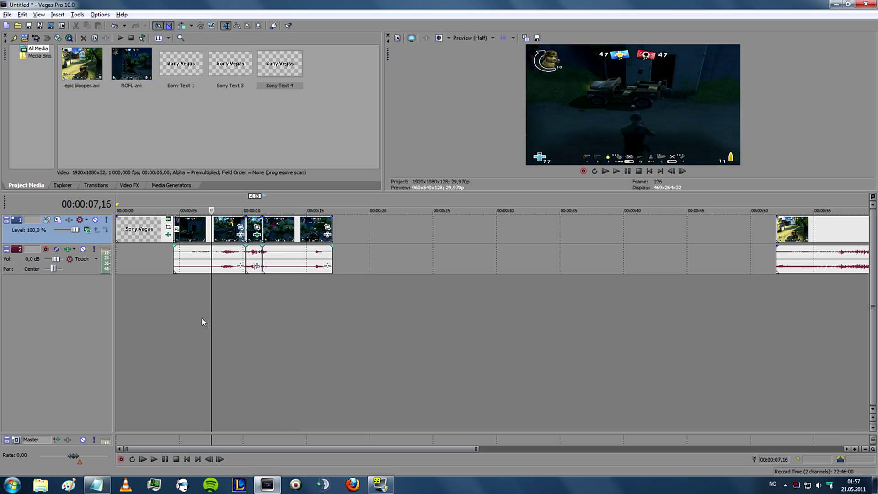
key(space)
key(alt+shift+4)
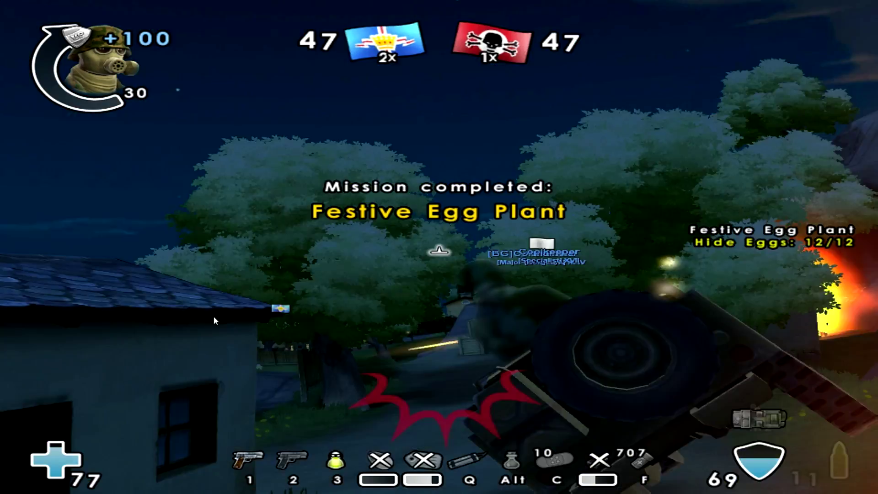
key(Escape)
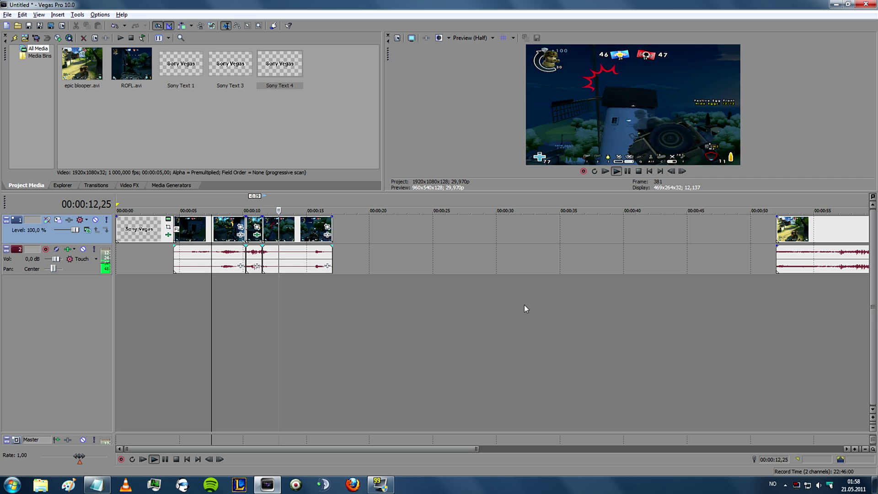
key(space)
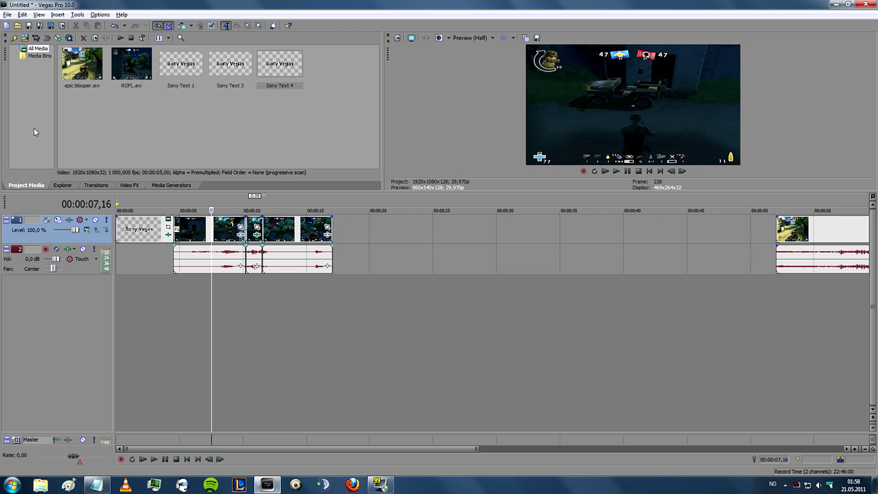
Add Sony Sharpen as a track effect on video track 1.
click(67, 222)
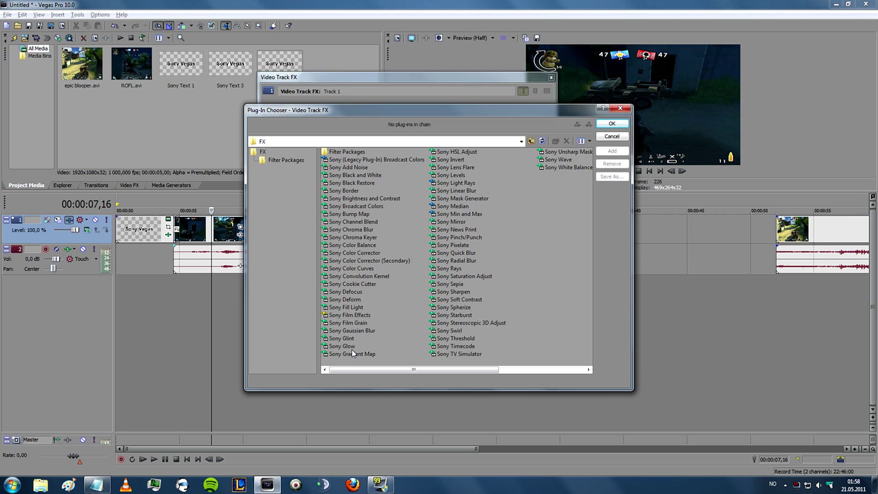
double_click(460, 292)
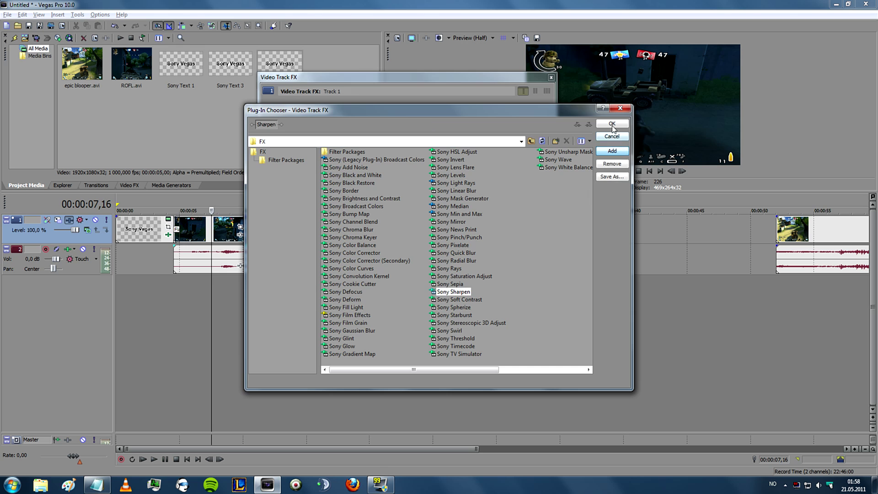
click(612, 123)
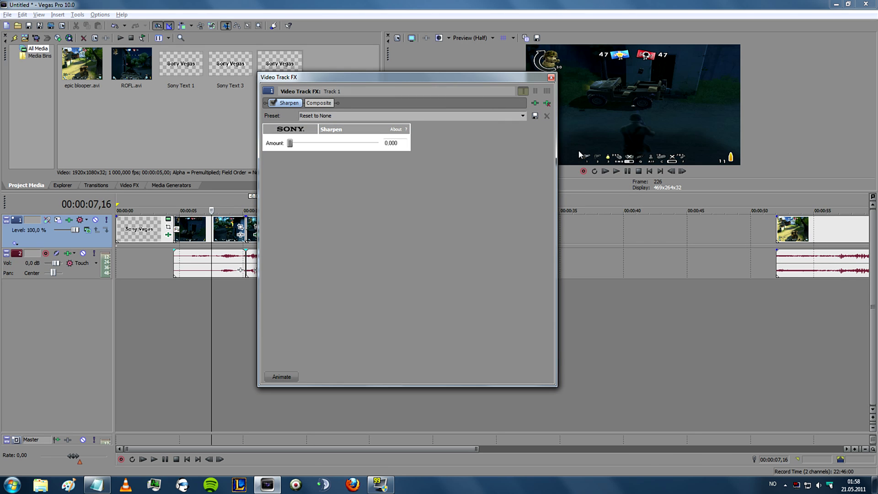
Add Sony Bump Map to the track's plug-in chain at default settings.
click(534, 103)
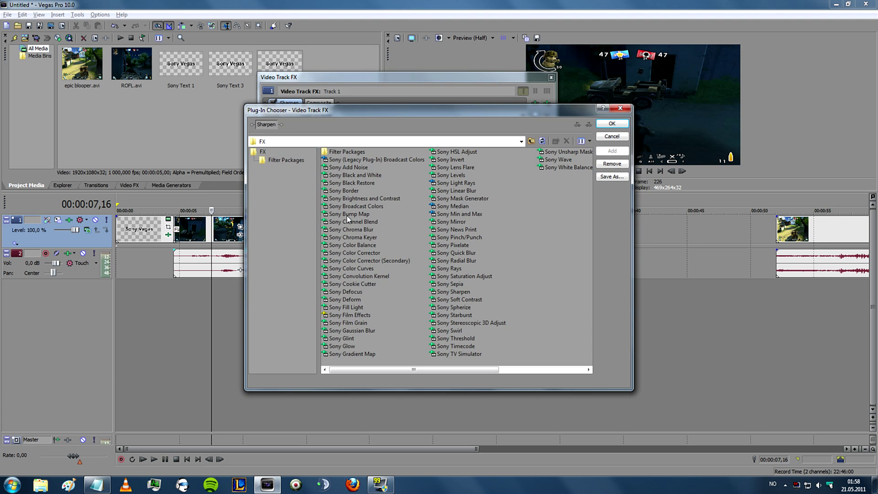
click(347, 214)
click(612, 150)
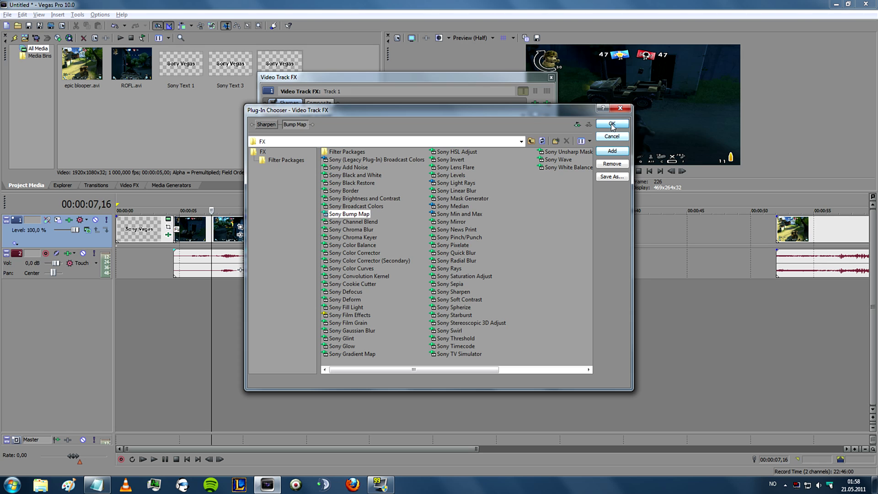
click(612, 124)
drag(498, 80, 383, 67)
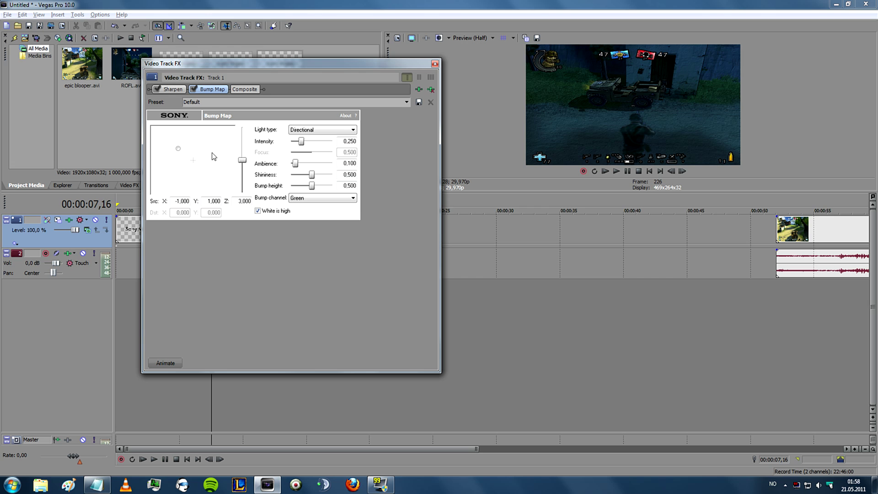
Apply the BLA (Spotlight) preset to track 1's Bump Map and close the Video Track FX window.
click(406, 102)
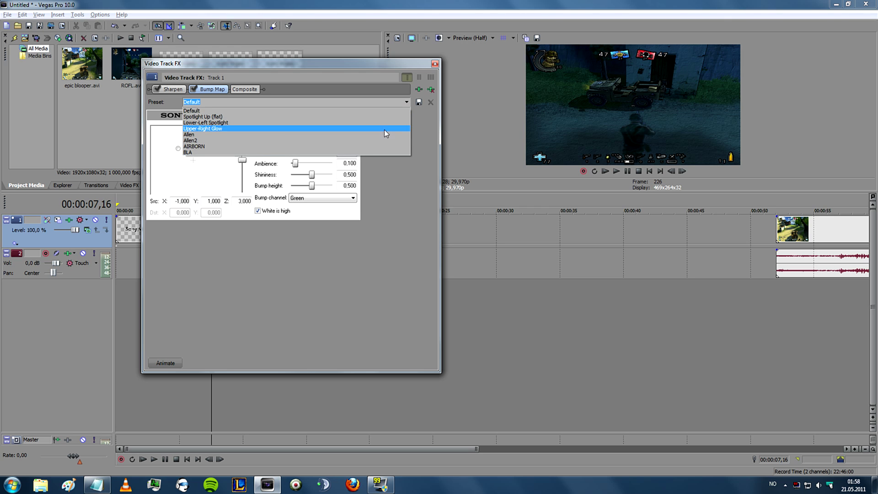
click(365, 153)
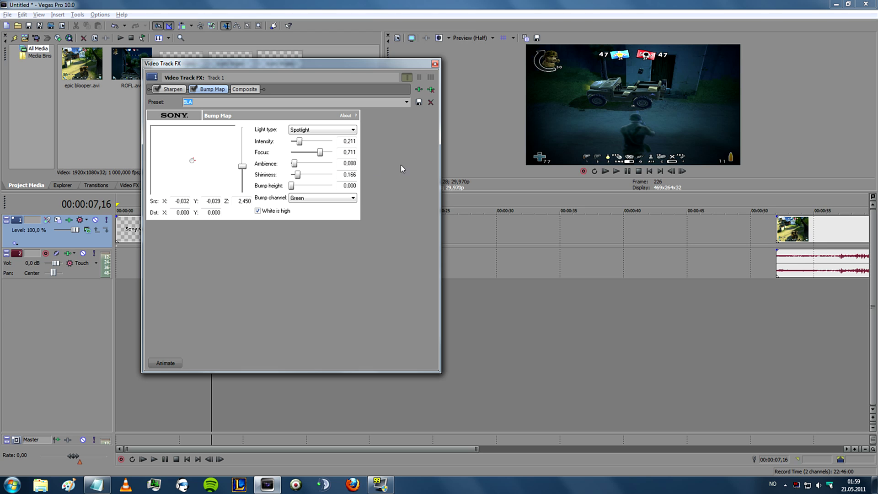
click(434, 64)
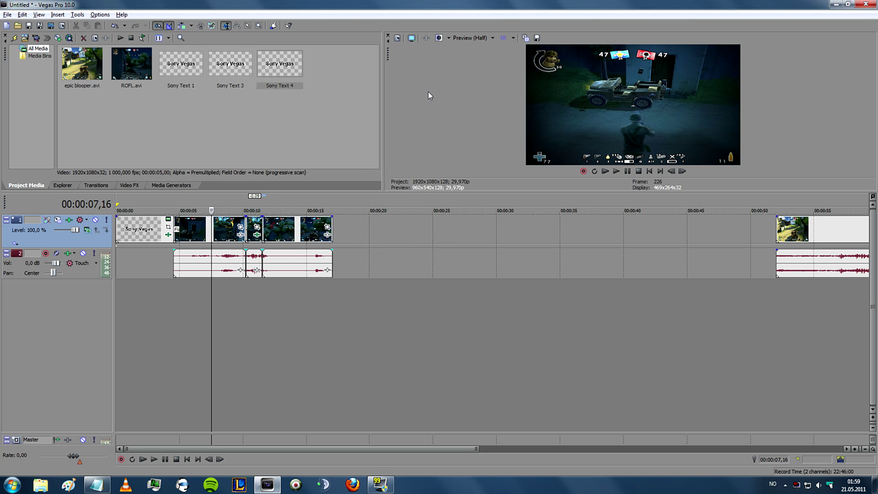